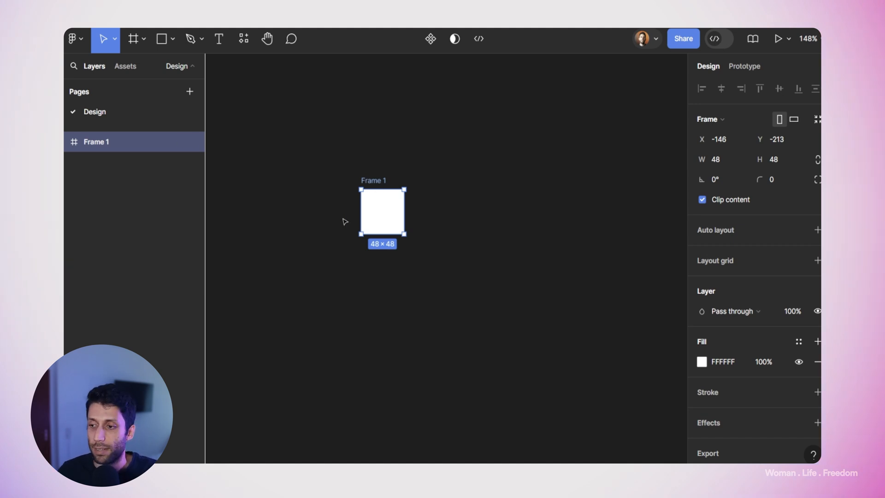
- Rename the 48 × 48 frame as block
double_click(372, 180)
text(block)
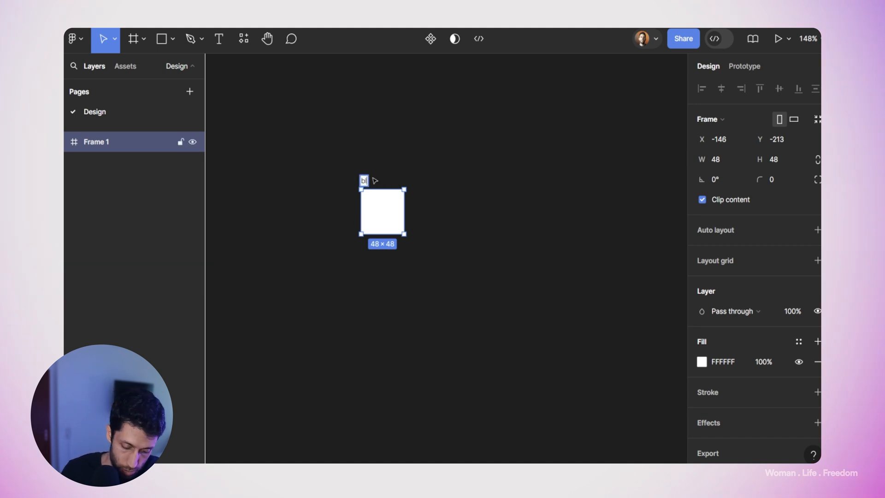
click(410, 162)
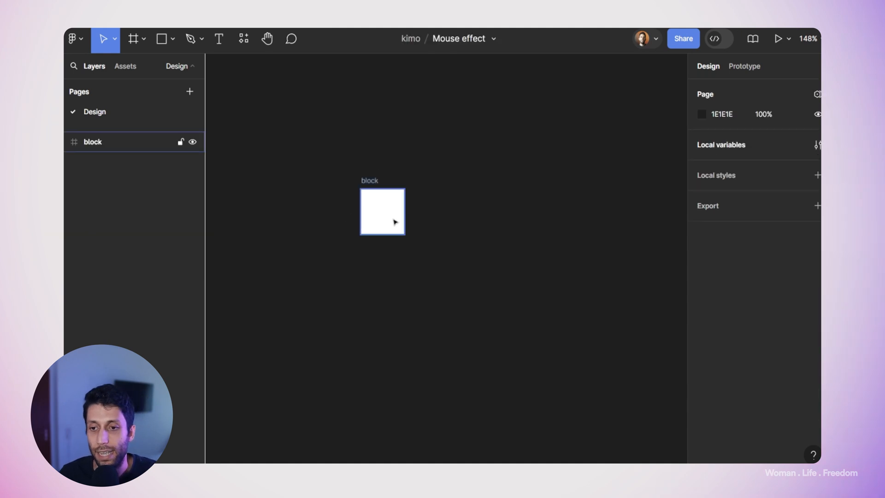
- Remove the block frame's white fill and give it a red FF0000 stroke
click(384, 186)
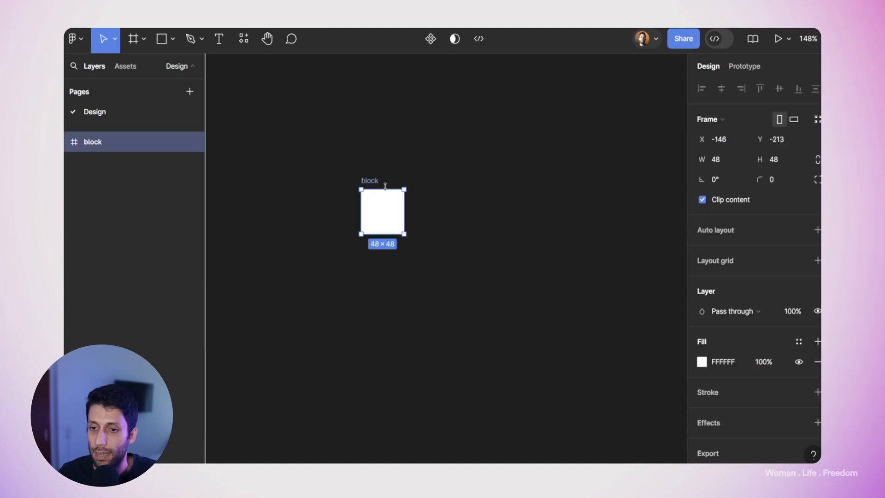
click(817, 362)
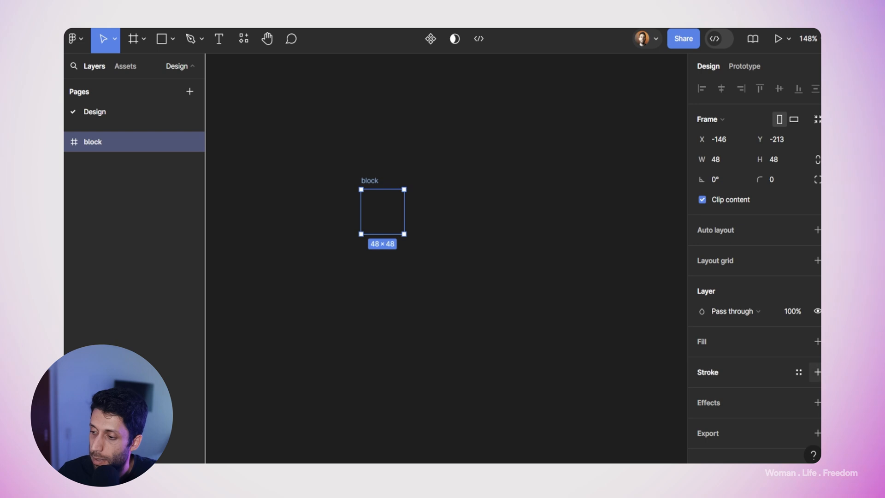
click(817, 372)
click(702, 392)
drag(648, 245, 697, 161)
click(451, 257)
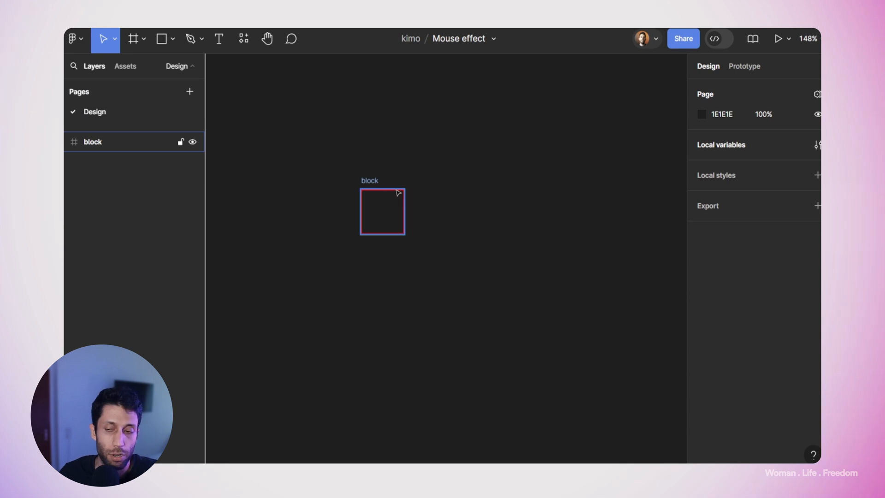
- Duplicate the block into rows of three and two, and combine all five in an auto layout frame
drag(373, 182, 456, 157)
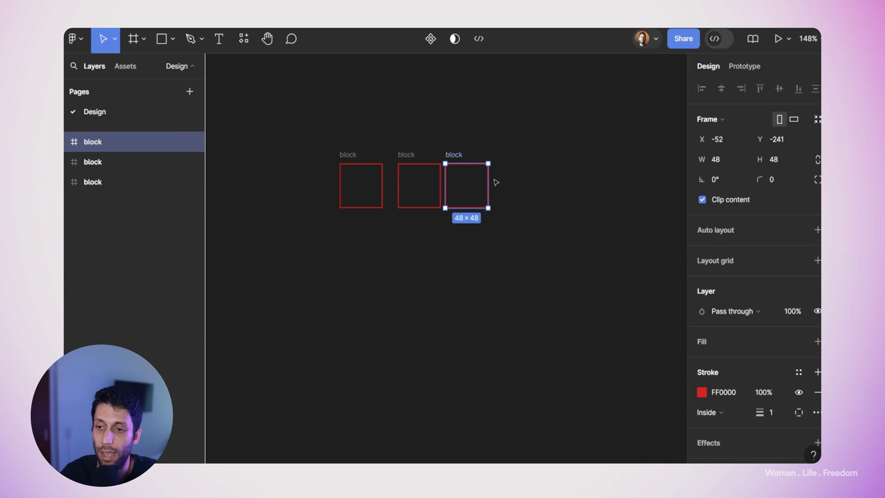
alt+drag(460, 156, 406, 228)
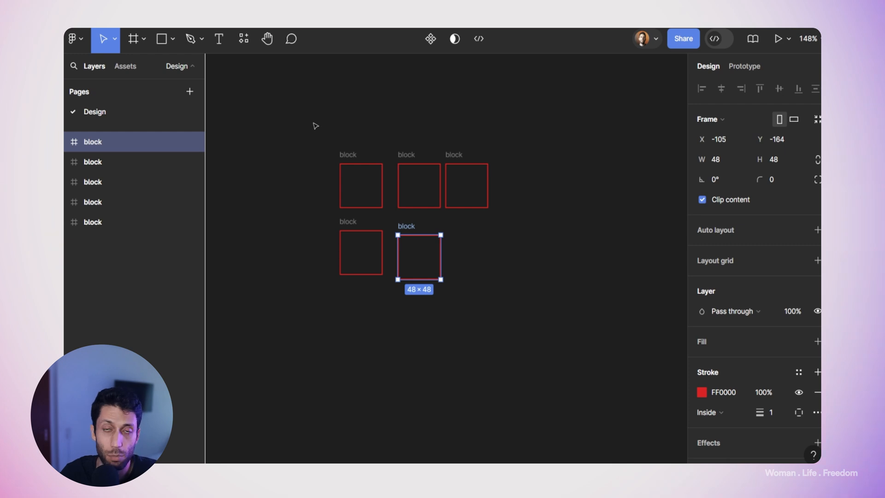
drag(316, 126, 529, 303)
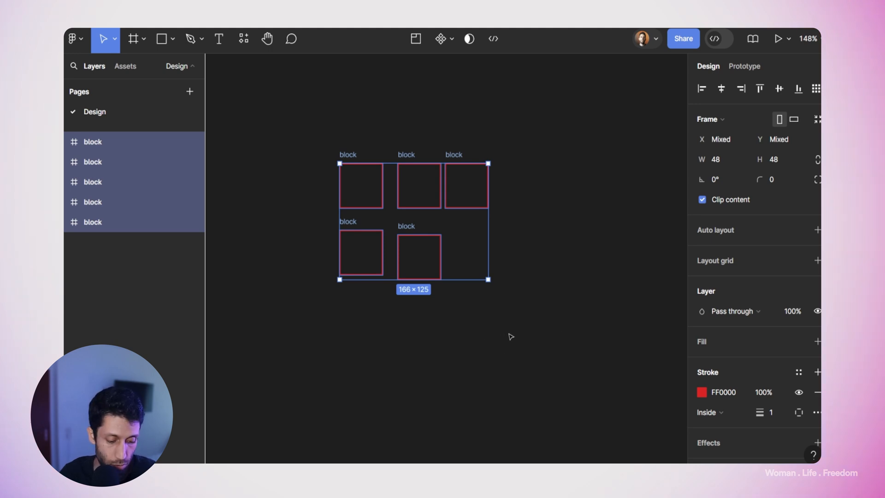
key(shift+a)
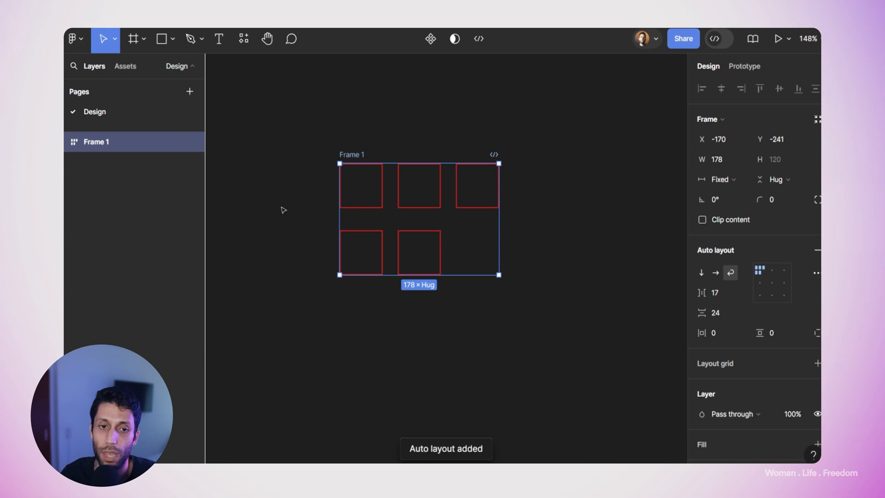
- Expand the auto layout frame in the layer list and rename it as Grid
click(65, 142)
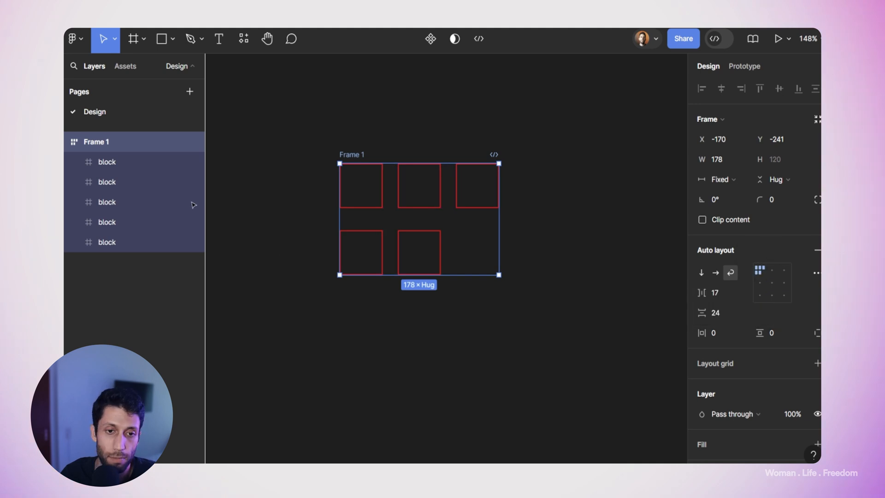
double_click(90, 143)
text(Grid)
key(Return)
key(Escape)
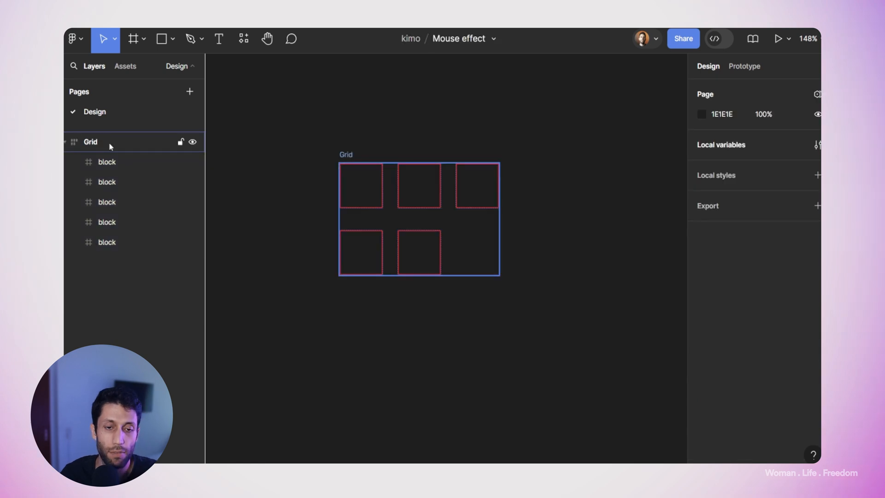
- Set the Grid frame's horizontal and vertical gaps between blocks to 0
click(94, 147)
click(717, 295)
text(0)
click(721, 314)
text(0)
key(Return)
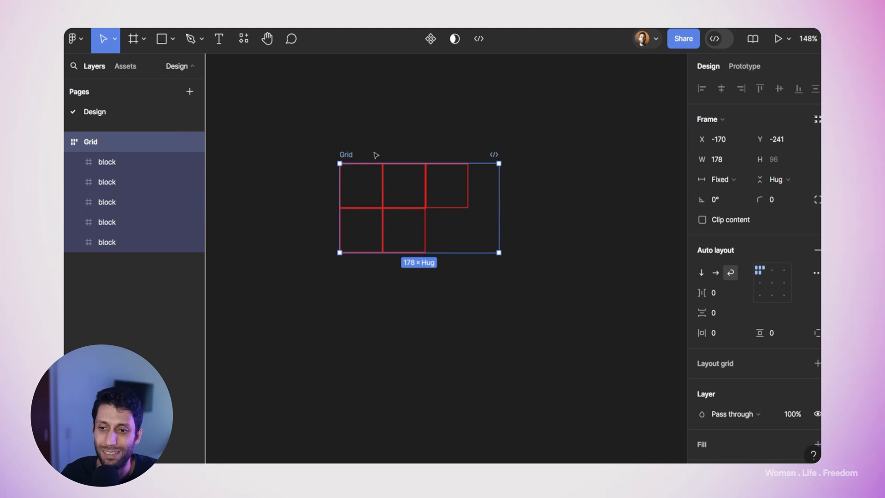
- Duplicate a block inside Grid four times to complete a 3 × 3 arrangement
click(418, 223)
key(ctrl+d)
key(ctrl+d)
key(ctrl+d)
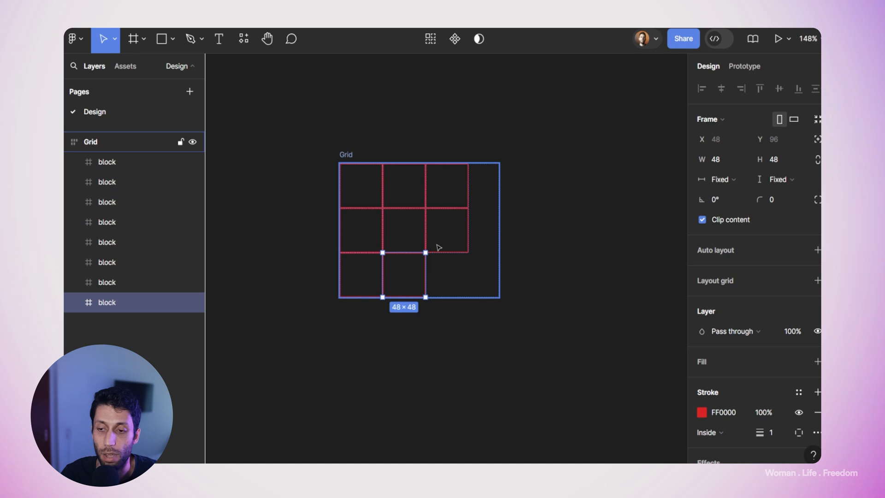
key(ctrl+d)
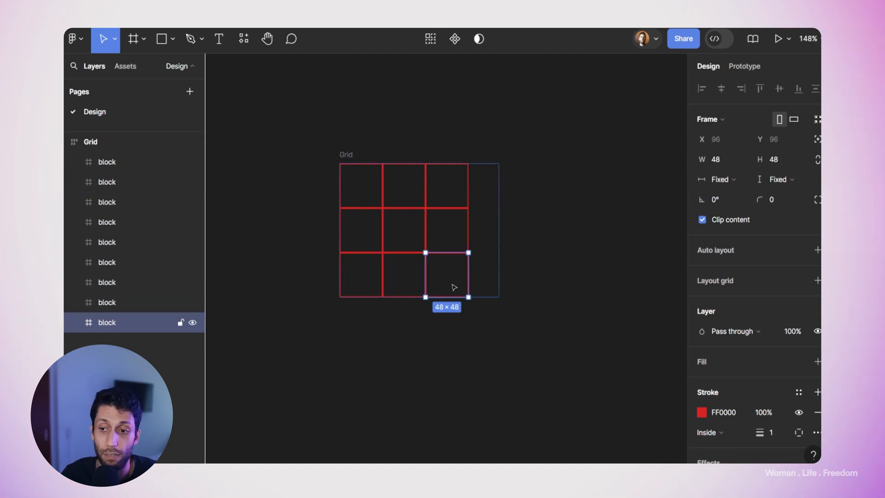
- Narrow the Grid frame to a width of 144 so it fits its three columns
click(344, 158)
key(shift+a)
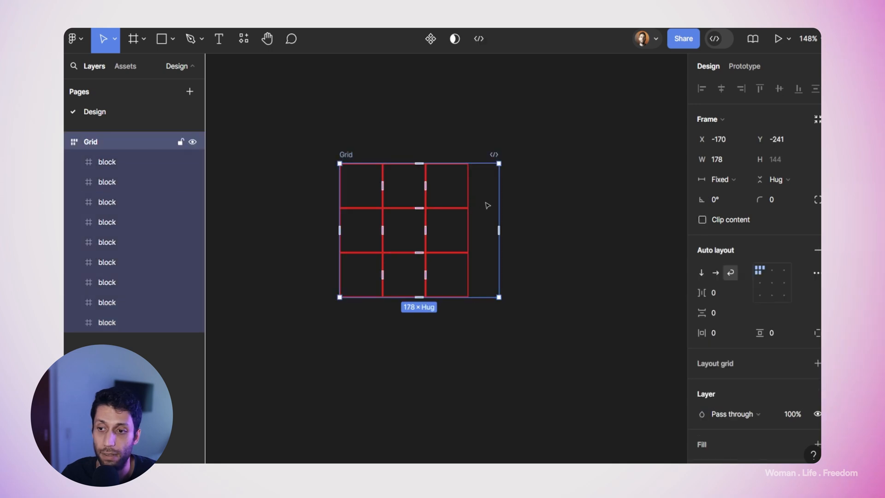
drag(497, 206, 470, 207)
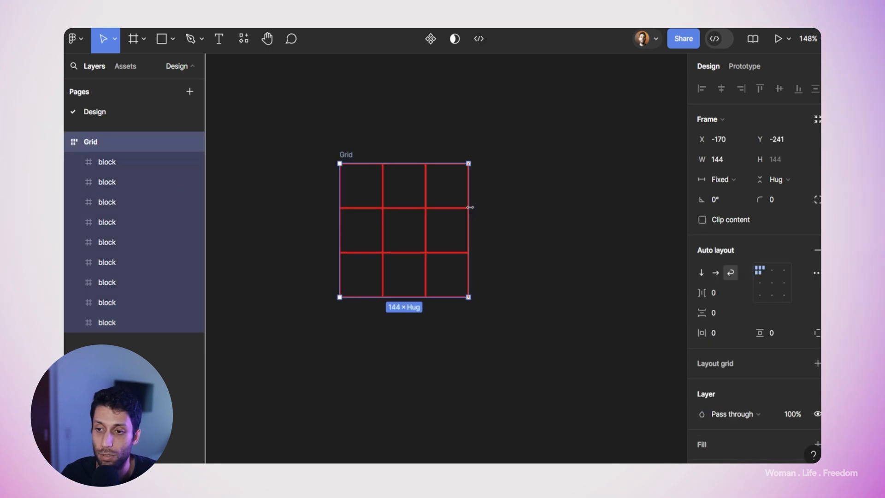
click(493, 200)
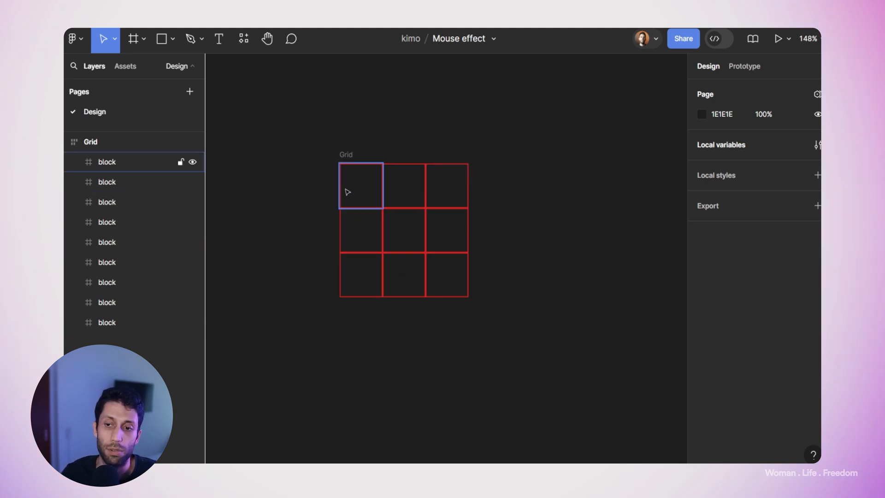
- Add a prototype interaction to all nine blocks and set its trigger to While hovering
scroll(499, 257, left, 2)
scroll(499, 258, up, 1)
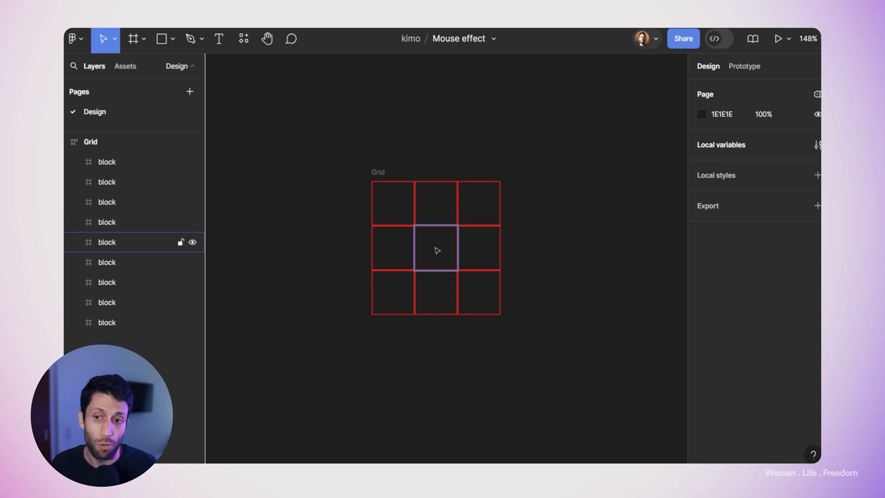
click(401, 202)
shift+click(436, 204)
shift+click(466, 220)
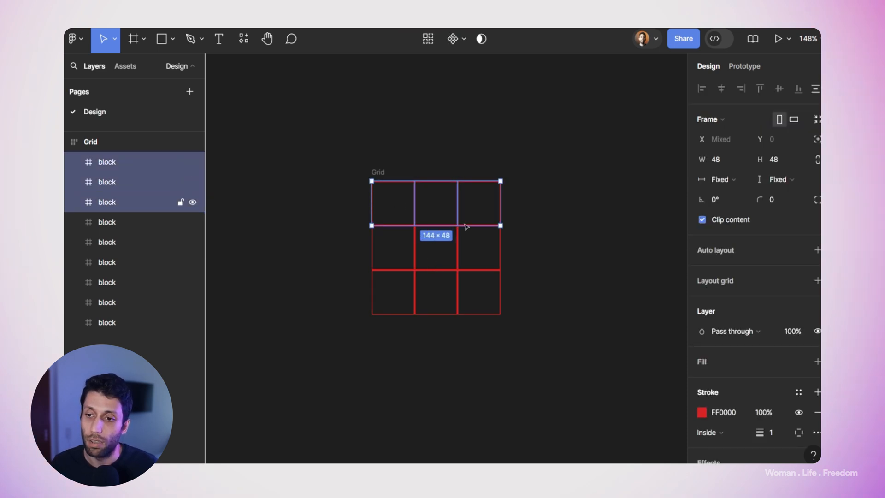
shift+click(385, 254)
shift+click(436, 249)
shift+click(479, 249)
shift+click(390, 292)
shift+click(436, 292)
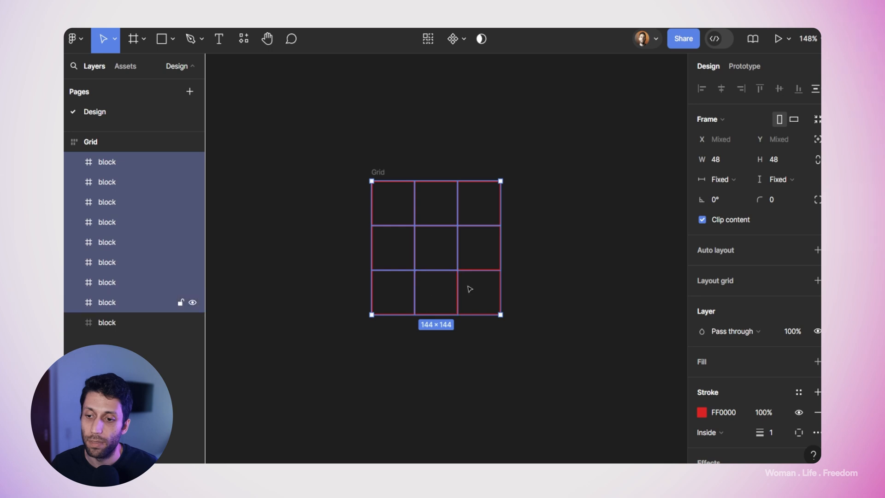
shift+click(469, 288)
click(743, 67)
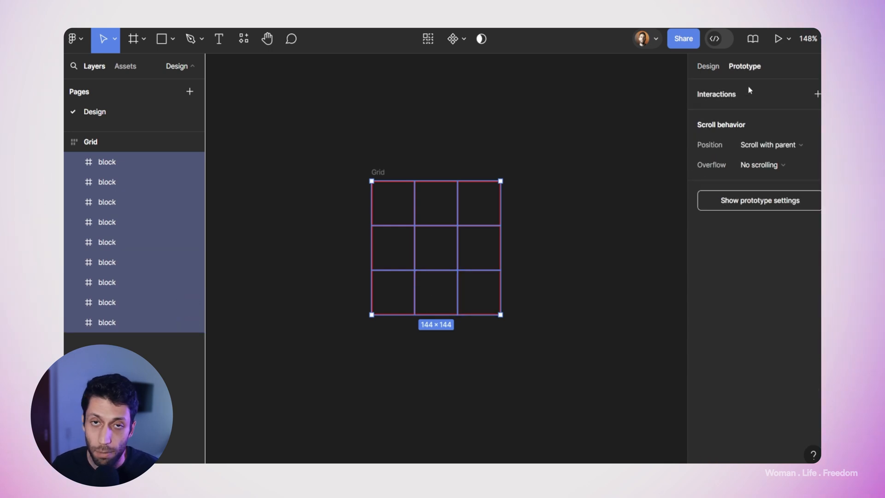
click(818, 94)
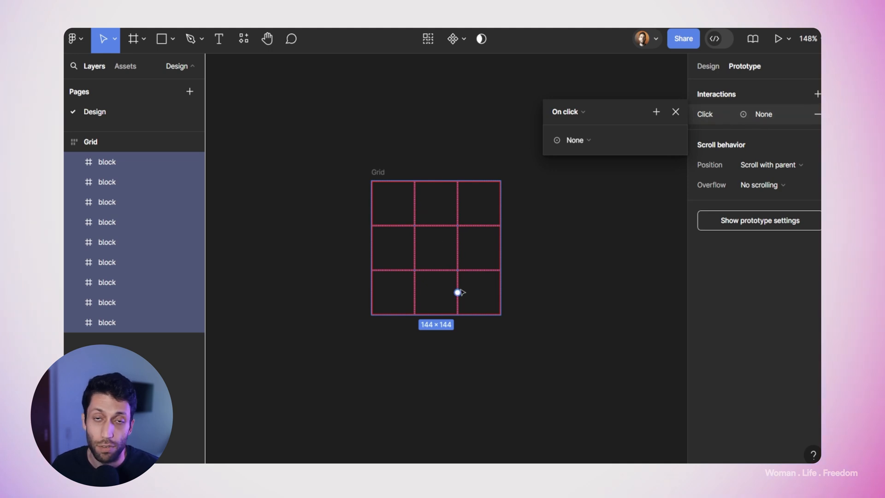
click(576, 115)
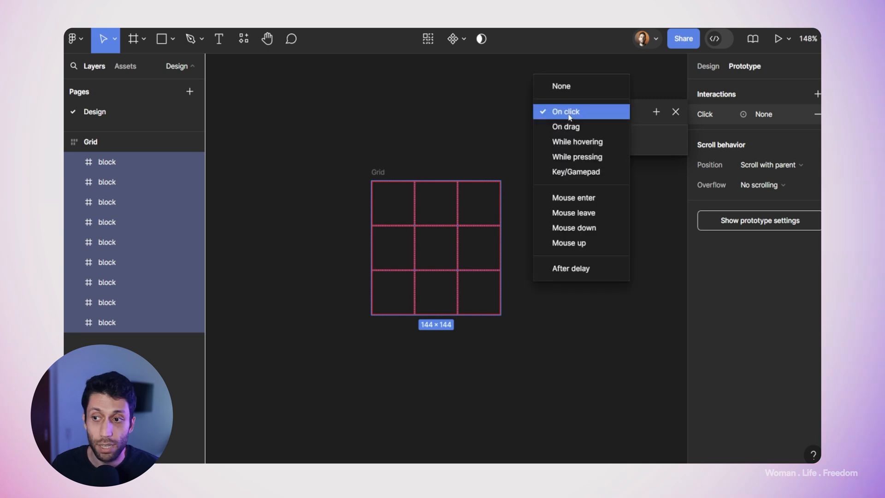
click(573, 144)
click(524, 104)
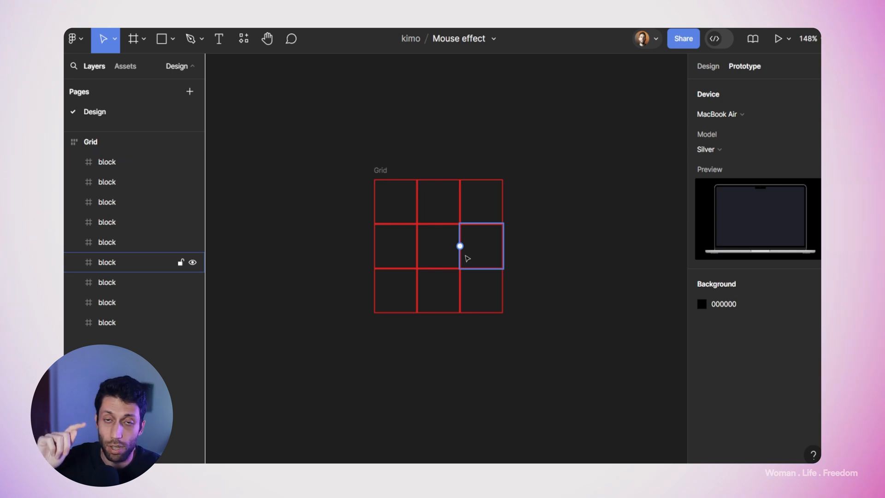
- Draw a 20 × 20 circle on the empty canvas beside the Grid frame
click(173, 40)
click(150, 112)
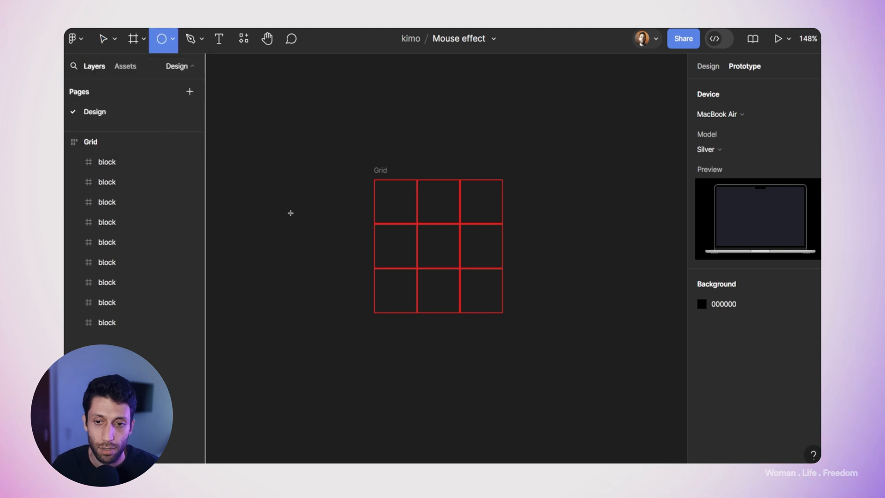
drag(289, 212, 307, 229)
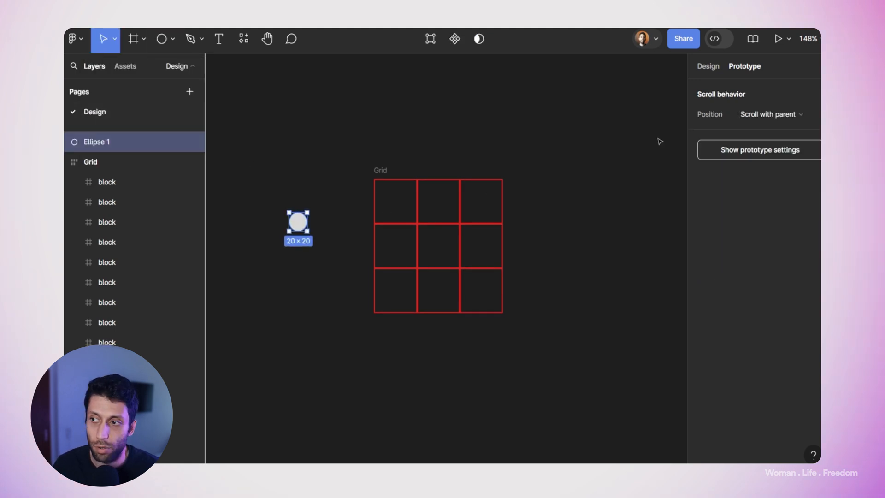
- Change the circle's fill colour to blue 2D00DF
click(711, 67)
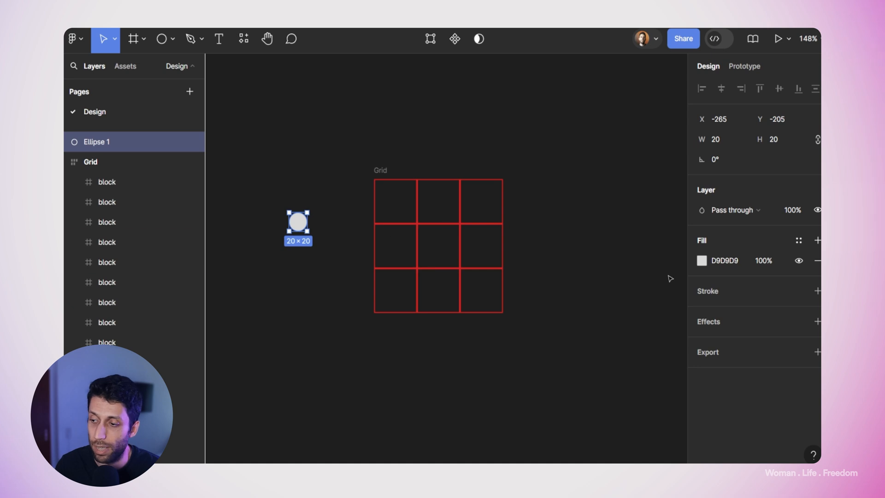
click(701, 261)
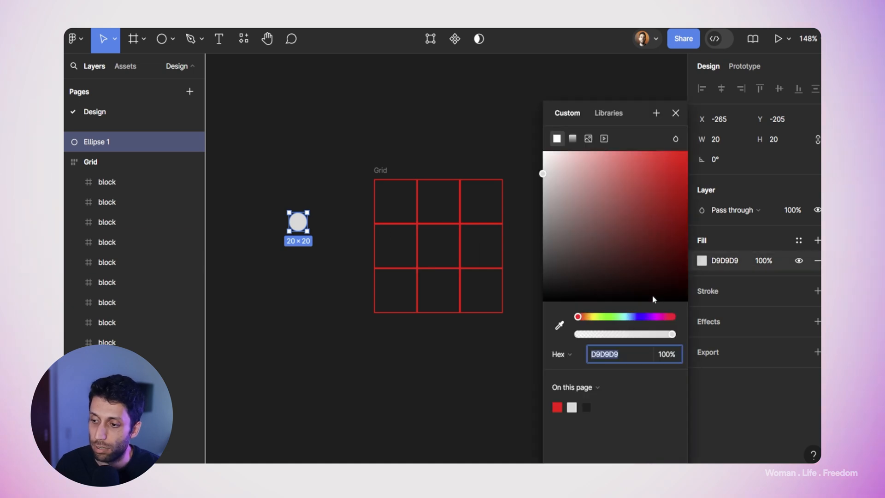
click(646, 316)
drag(666, 245, 687, 170)
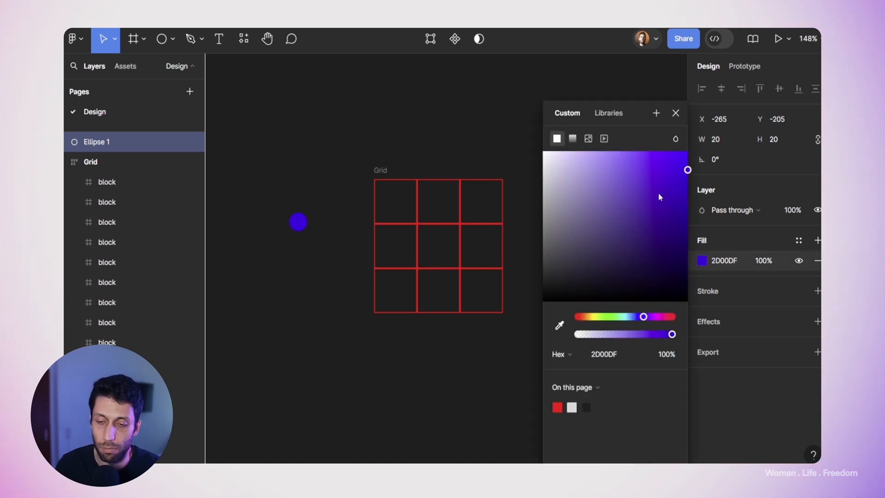
click(364, 249)
click(304, 223)
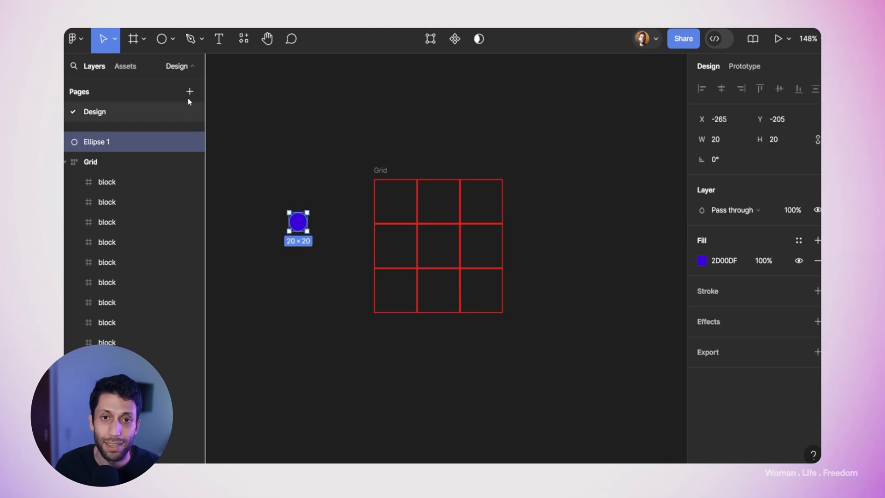
- Draw a diagonal line about 42 px long from the circle's centre upwards in the direction of the Grid frame
click(189, 40)
click(171, 40)
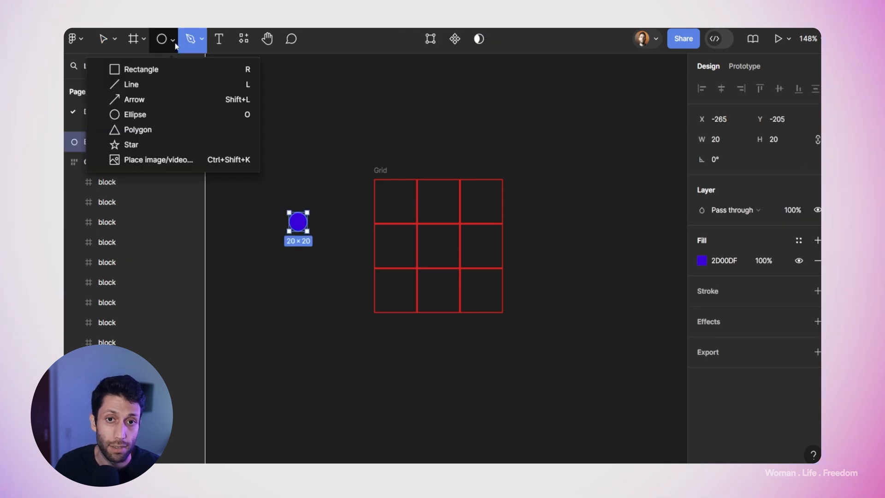
click(134, 84)
drag(298, 220, 323, 193)
click(326, 252)
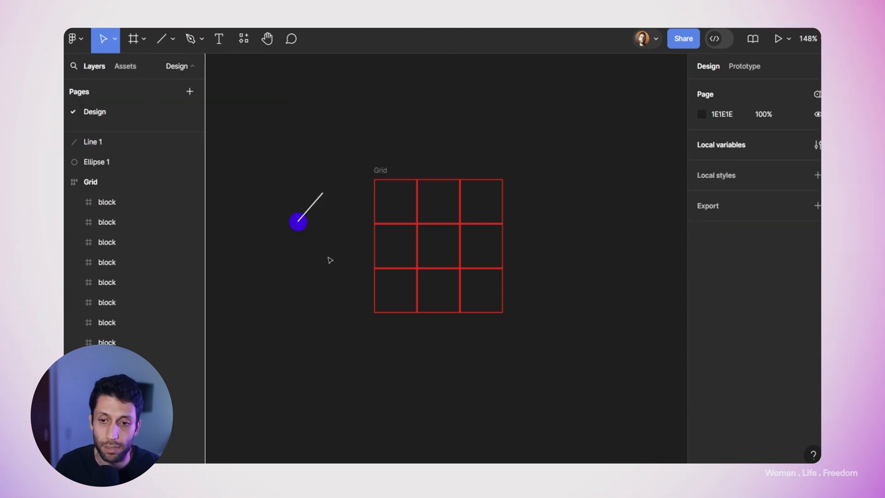
- Set the line's stroke colour to blue 000AFB and its stroke weight to 4
click(320, 209)
click(701, 291)
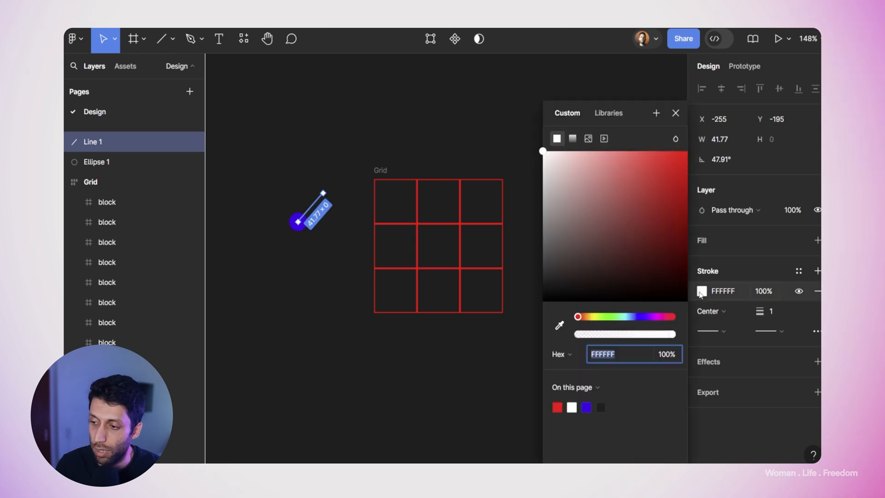
text(FB0000)
key(Return)
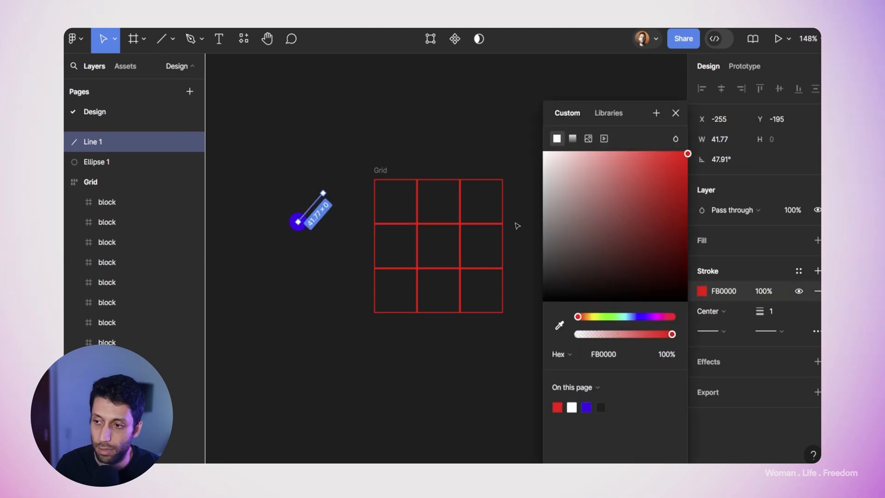
drag(640, 316, 640, 316)
click(779, 312)
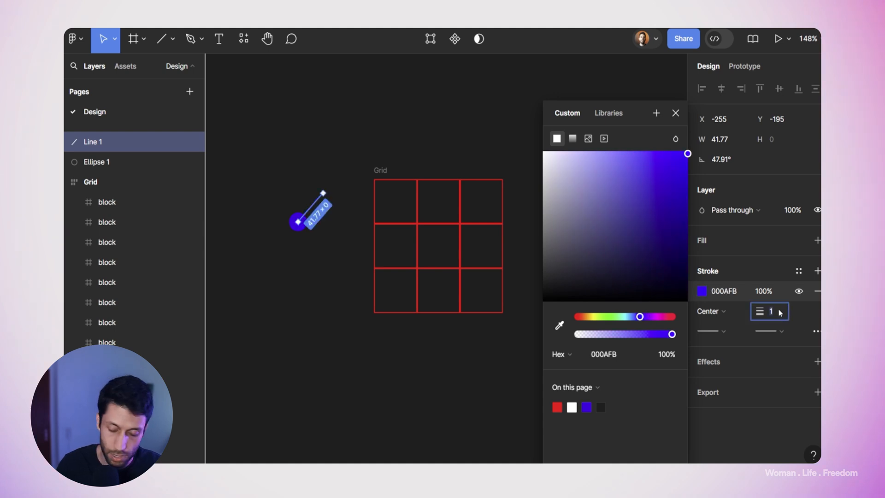
text(4)
key(Return)
click(318, 151)
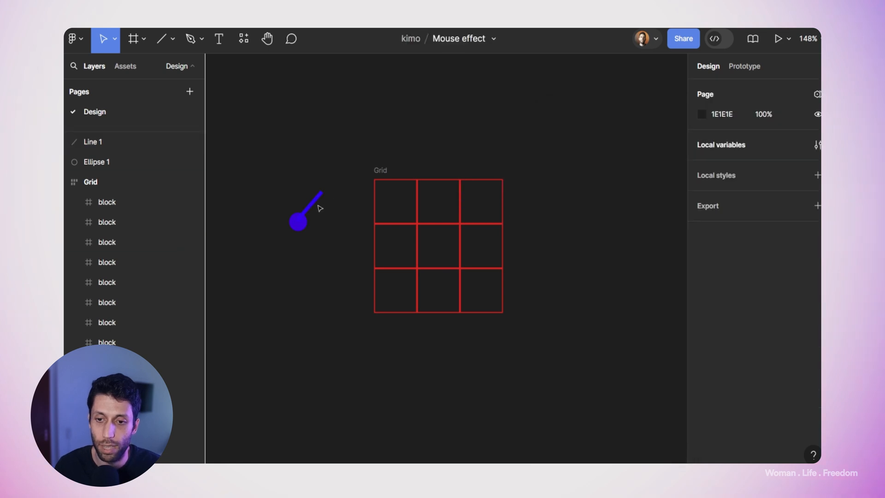
- Nudge the line so it starts nearer the circle's lower edge, at X -253, Y -193, and send it behind the circle
scroll(313, 209, left, 5)
scroll(562, 214, up, 5)
click(539, 207)
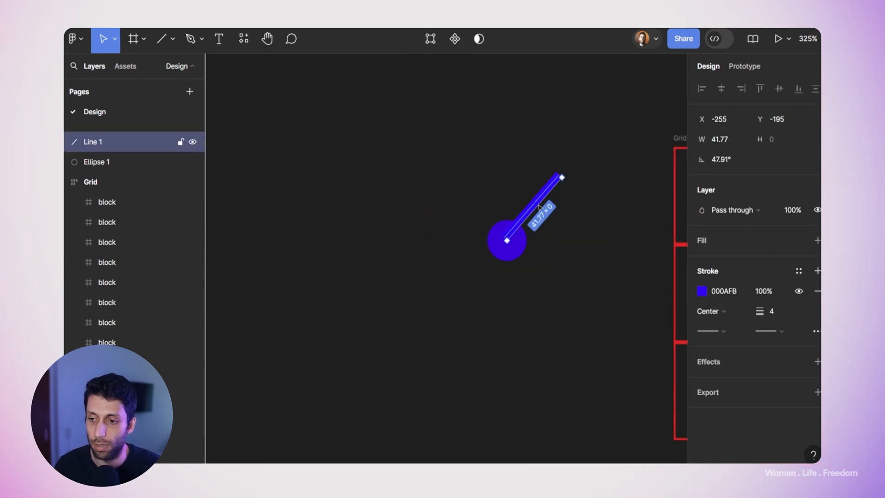
drag(540, 208, 543, 210)
key(ctrl+bracketleft)
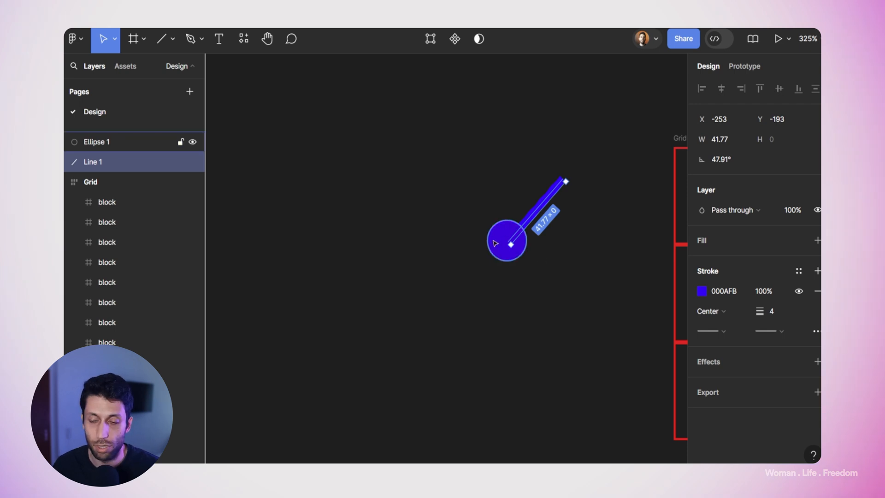
click(464, 244)
- Move the Grid frame under the circle and line so that the circle sits in the centre block
scroll(507, 258, right, 3)
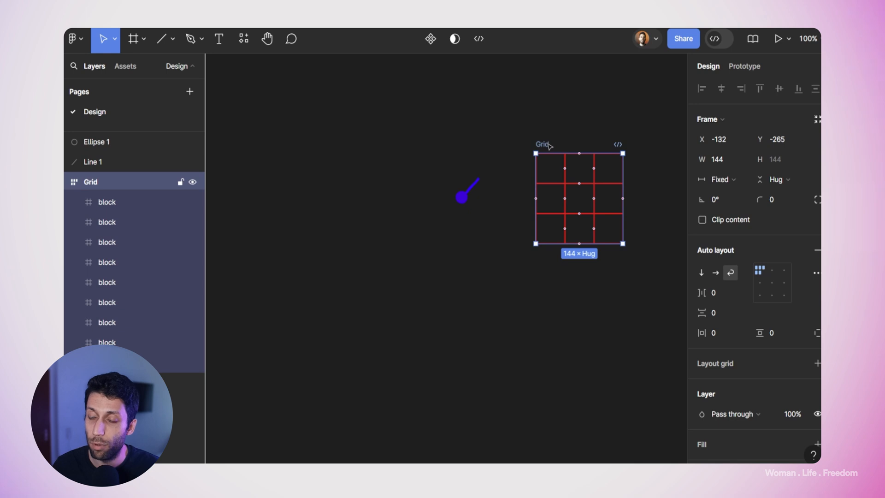
drag(547, 147, 431, 146)
scroll(471, 201, up, 5)
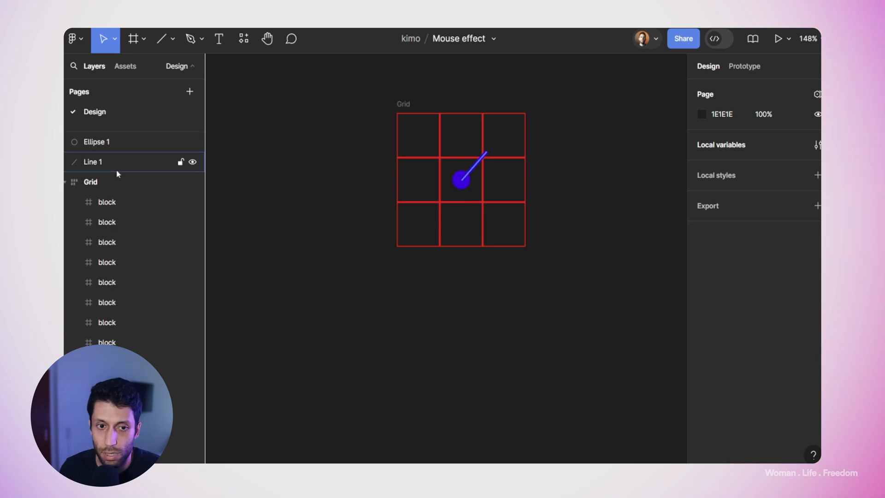
- Draw a frame around the grid, circle and line, and fit its edges to the grid at 144 × 144
click(132, 42)
drag(385, 99, 538, 258)
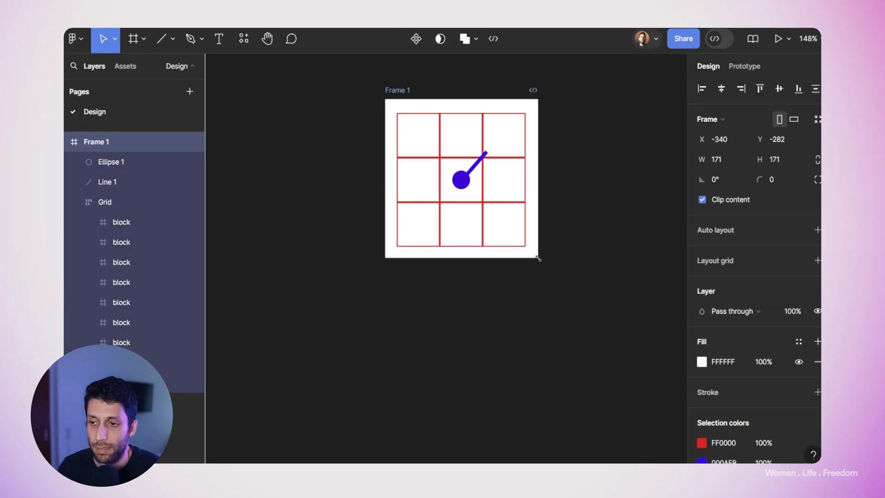
drag(539, 209, 526, 208)
drag(380, 195, 397, 196)
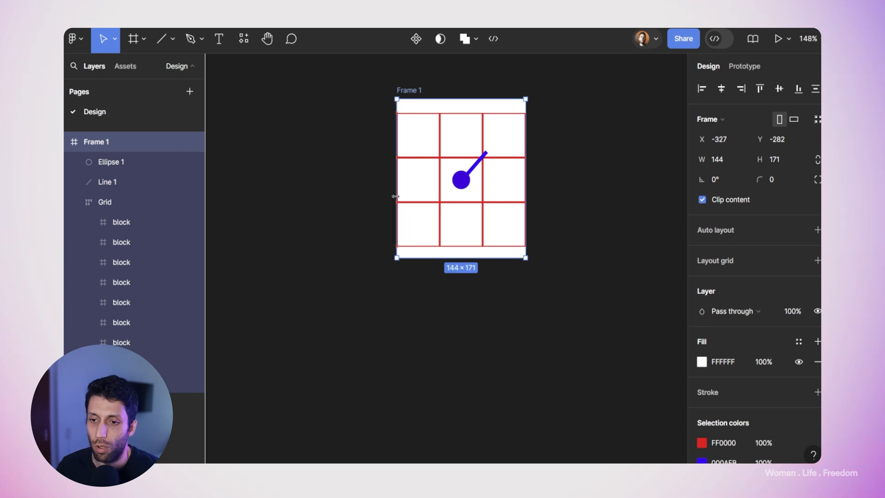
drag(418, 258, 419, 247)
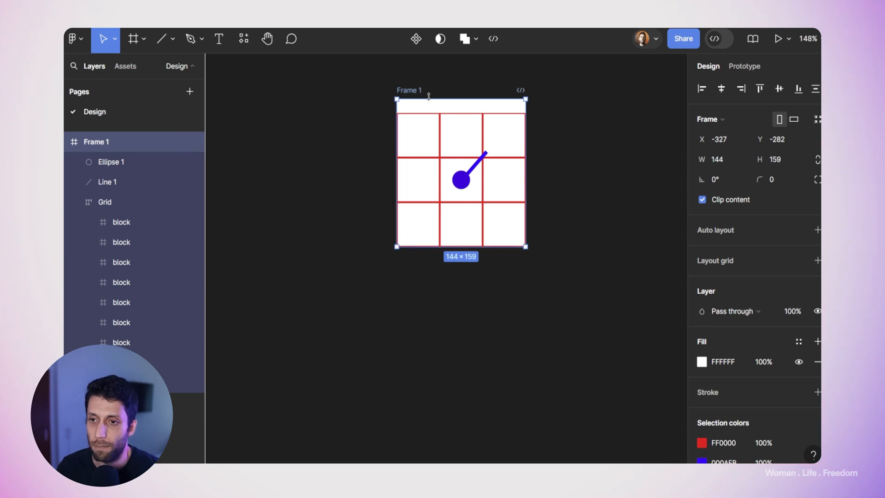
drag(429, 95, 429, 113)
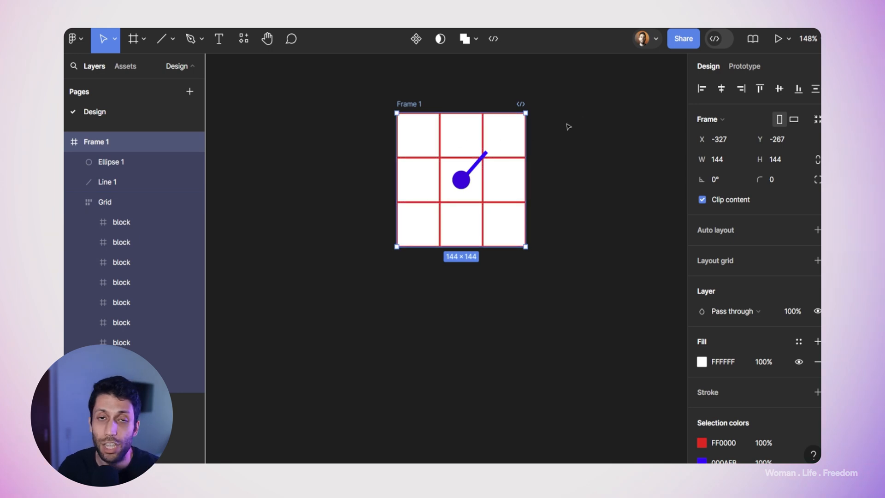
- Extend the line's outer end into the upper-right block, making it about 69 px long
scroll(491, 154, up, 2)
scroll(495, 164, up, 1)
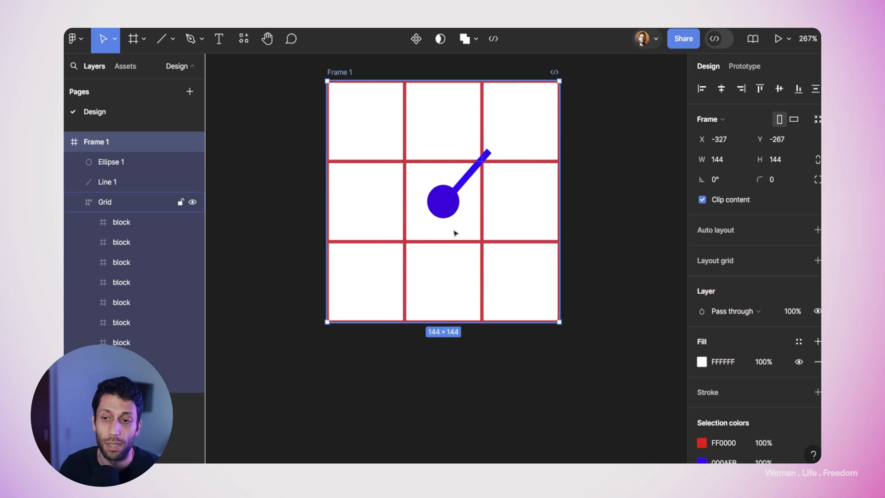
click(487, 164)
mouse_move(488, 152)
mouse_down()
mouse_move(366, 121)
mouse_move(525, 125)
mouse_up()
scroll(359, 123, up, 5)
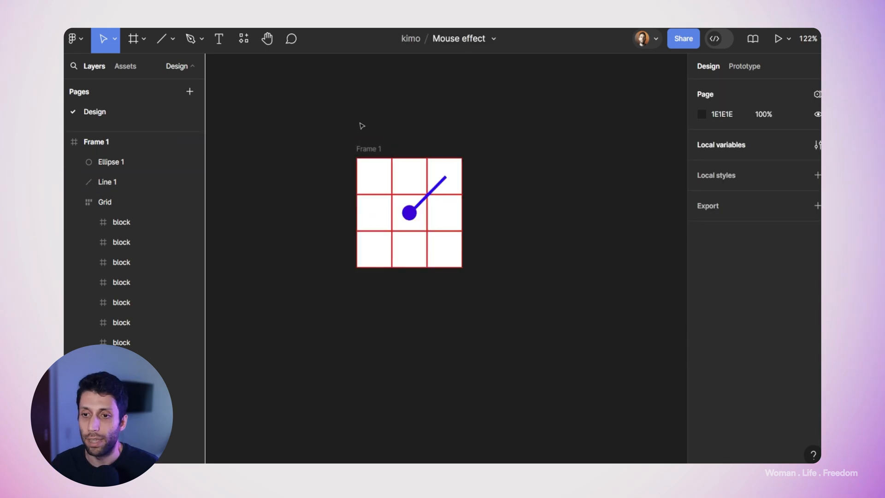
- Rename the new outer frame as Effect
double_click(367, 151)
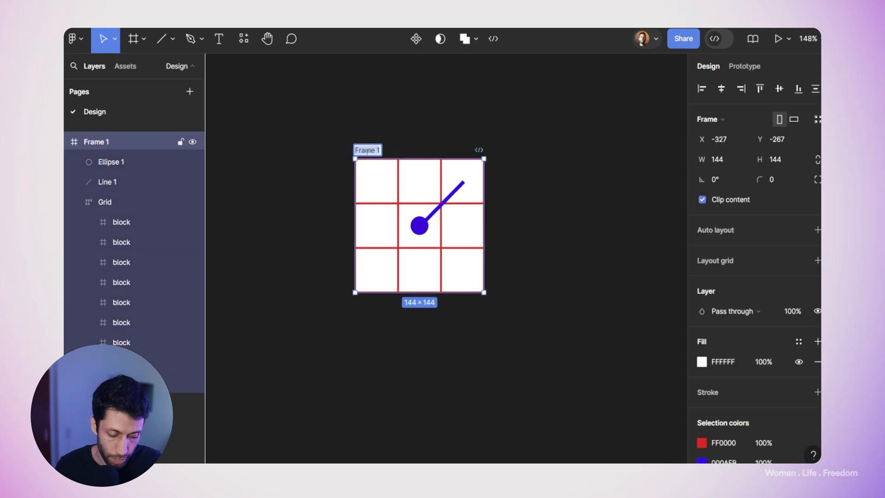
text(Effect)
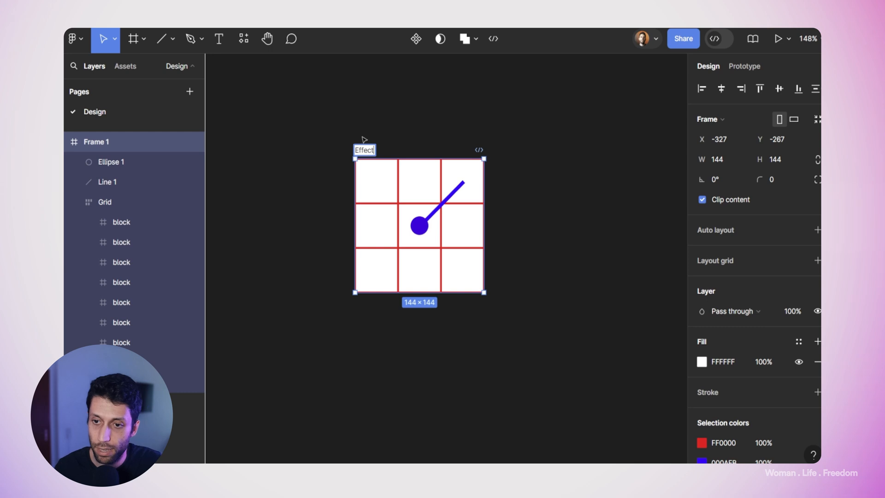
click(307, 166)
- Shorten the line to about 3 px so that it is hidden behind the circle
click(460, 191)
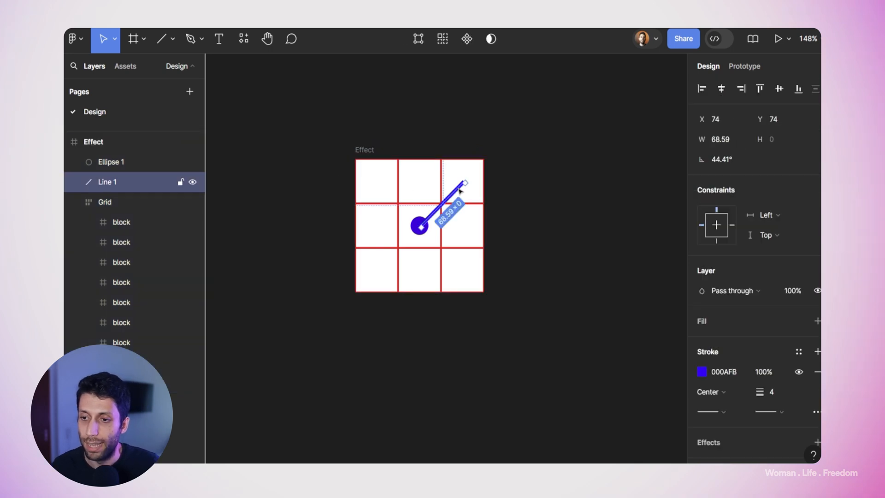
scroll(460, 191, up, 3)
scroll(463, 244, up, 5)
drag(474, 251, 378, 345)
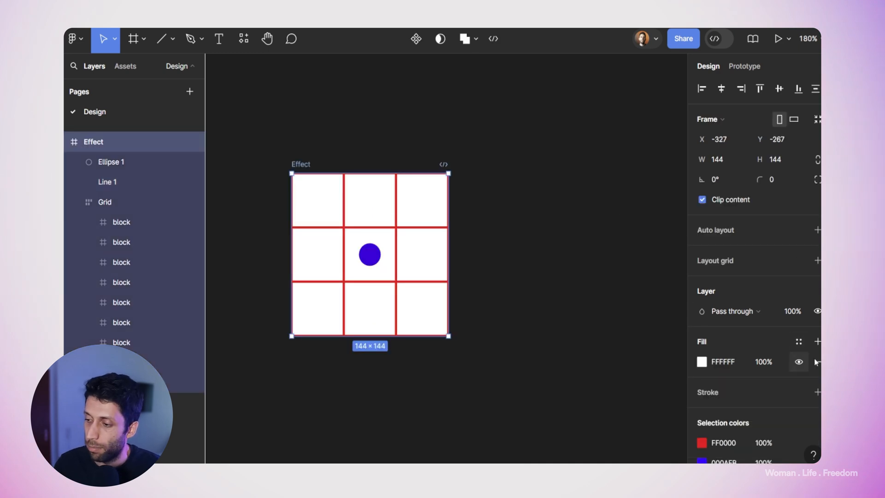
- Remove the white fill from the Effect frame
click(816, 362)
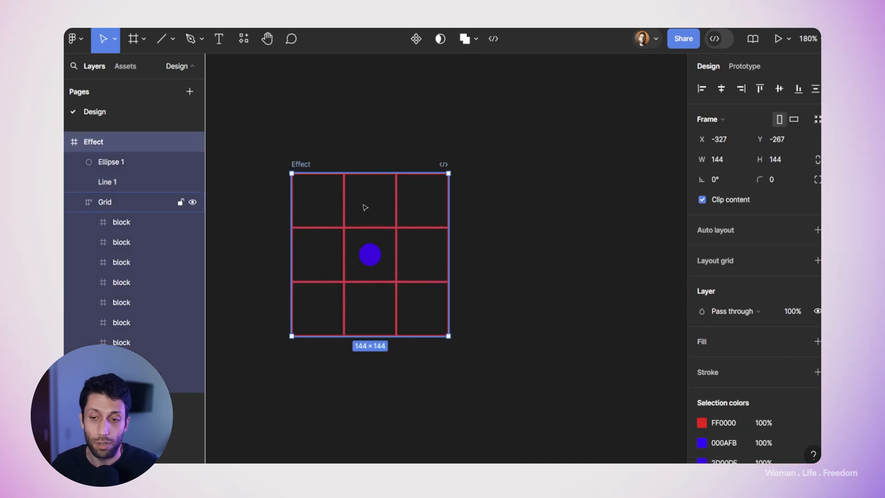
scroll(326, 142, down, 2)
scroll(326, 143, right, 3)
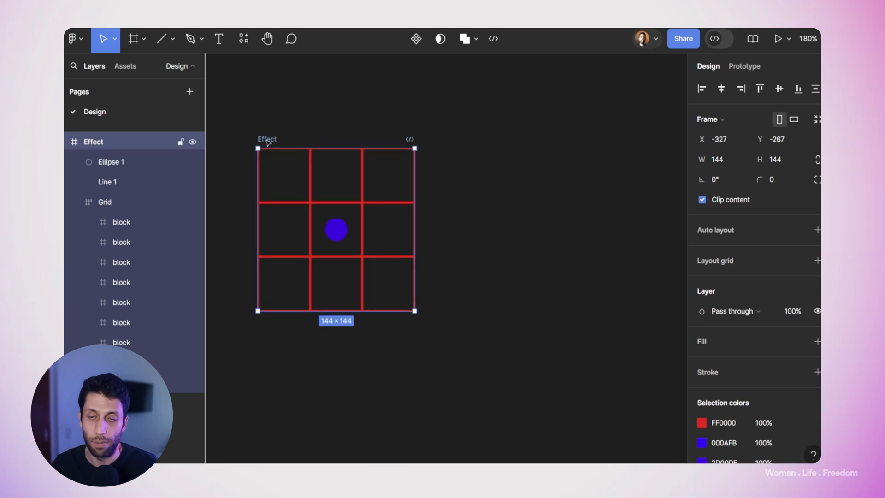
scroll(356, 105, left, 3)
scroll(355, 104, up, 1)
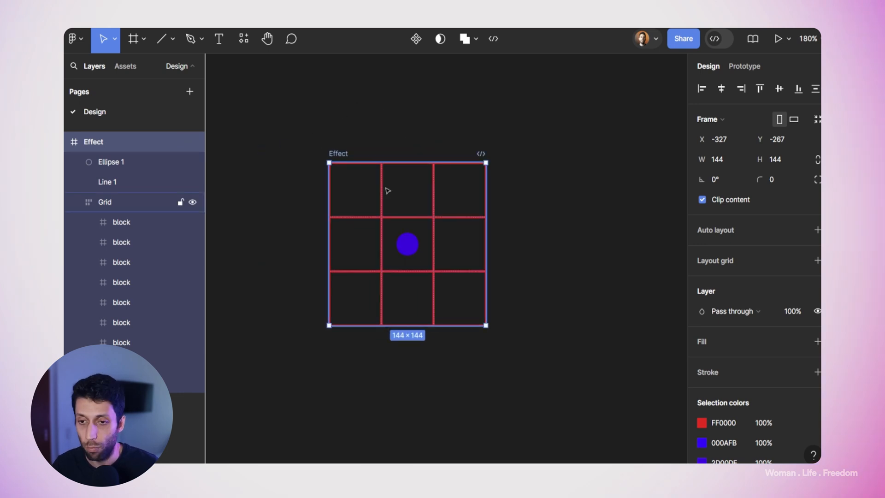
- Turn the Effect frame into a component and add a second variant to it
click(421, 40)
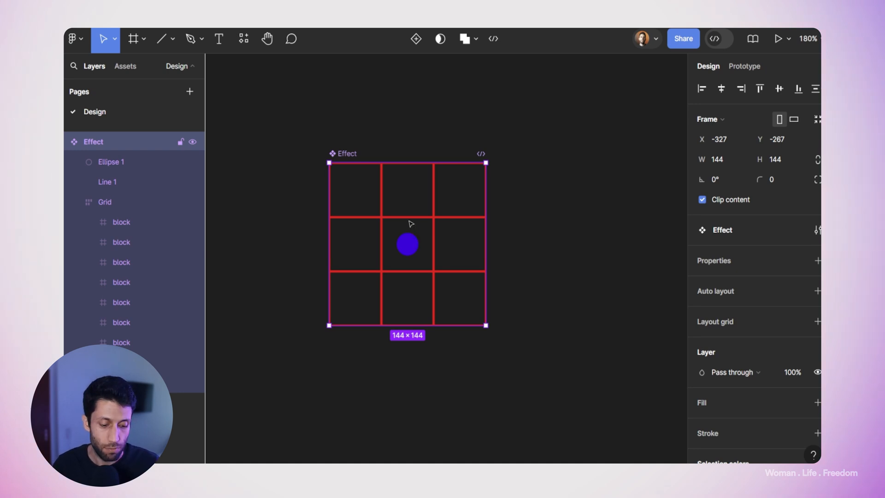
click(417, 38)
scroll(430, 193, down, 3)
drag(446, 168, 415, 138)
scroll(425, 149, down, 1)
click(425, 152)
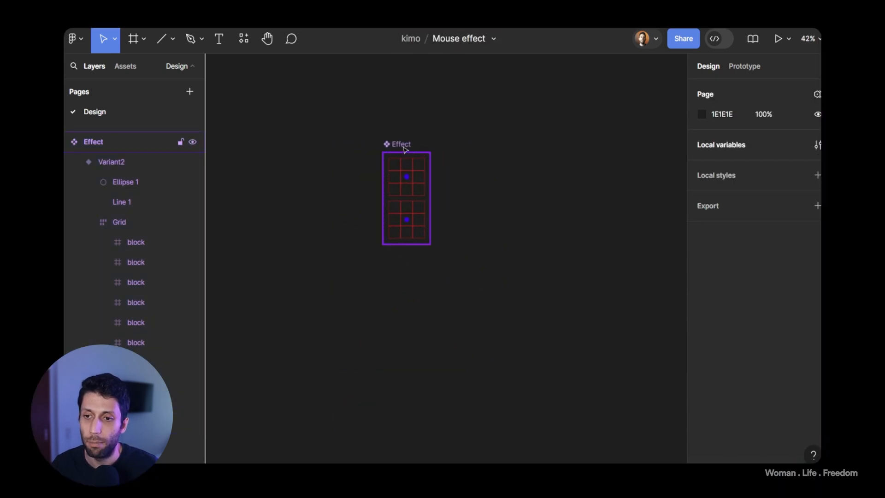
- Enlarge the Effect component set to about 669 × 633
drag(437, 162, 553, 182)
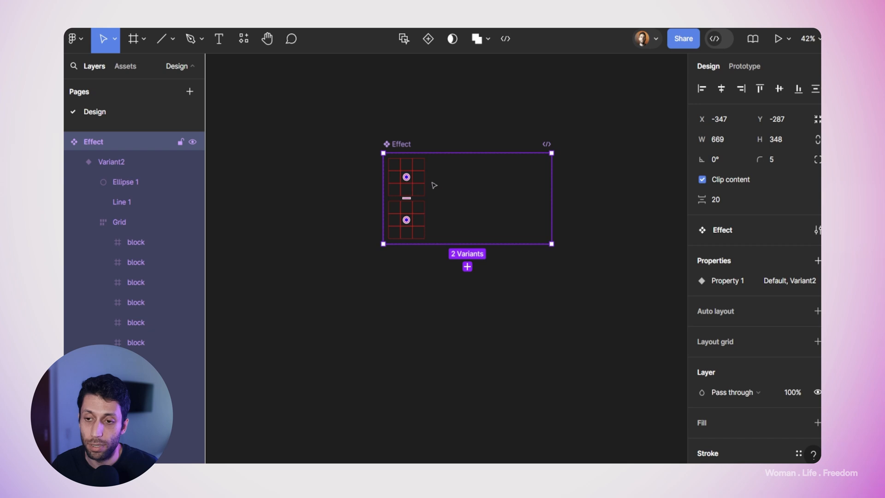
drag(455, 245, 454, 318)
scroll(458, 239, up, 3)
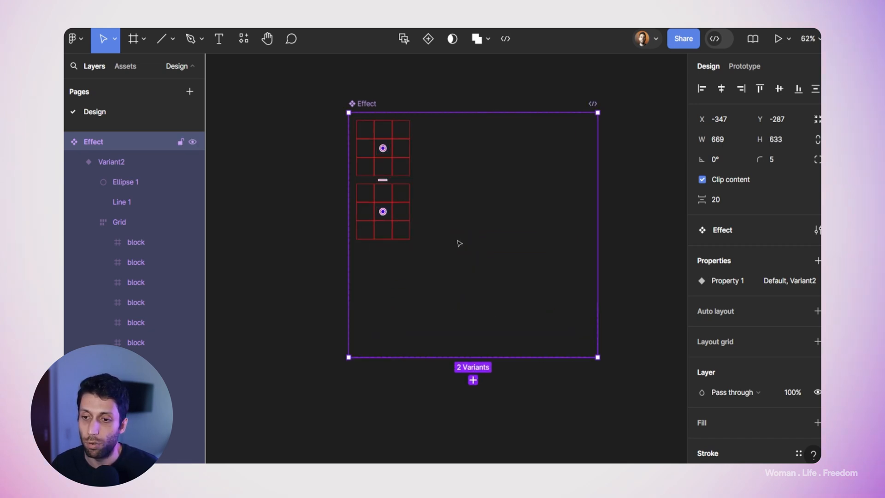
- Move the default variant to the middle of the component set and the second variant to its upper-left area at X 70, Y 57
scroll(458, 244, up, 3)
drag(380, 123, 515, 230)
click(375, 112)
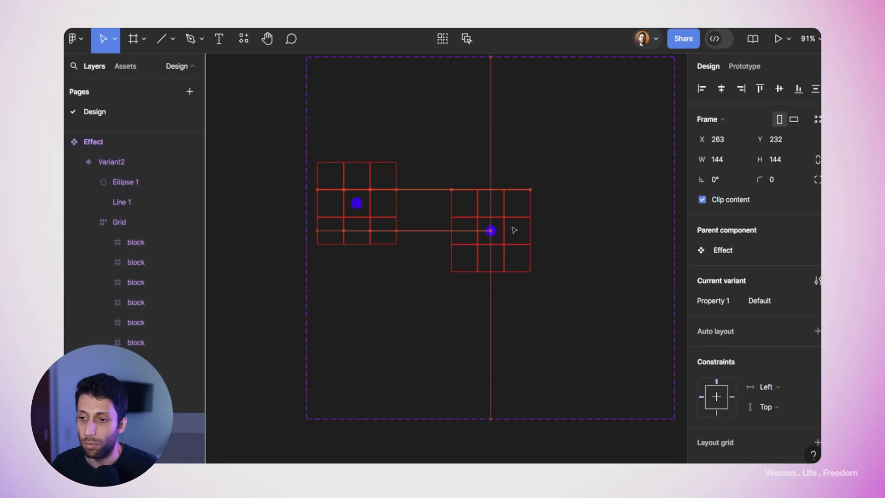
click(386, 207)
drag(385, 226, 409, 151)
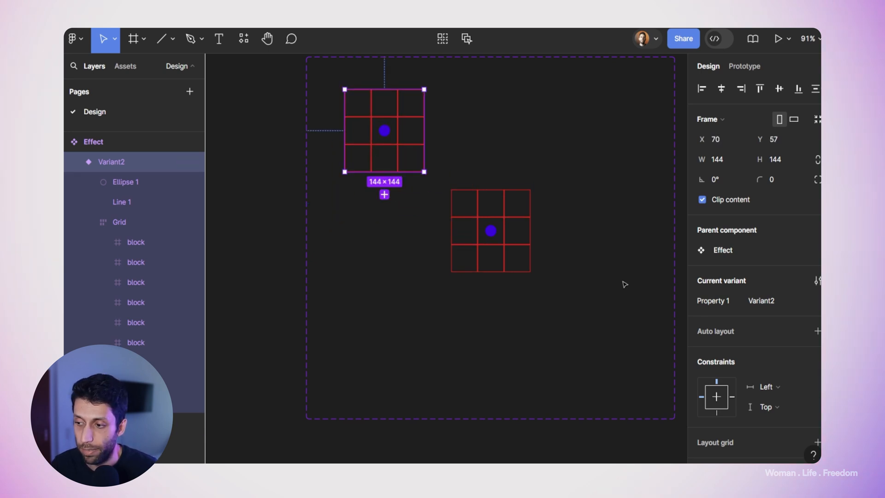
- Rename the variant property to position and set the upper-left variant's value to 001
double_click(712, 302)
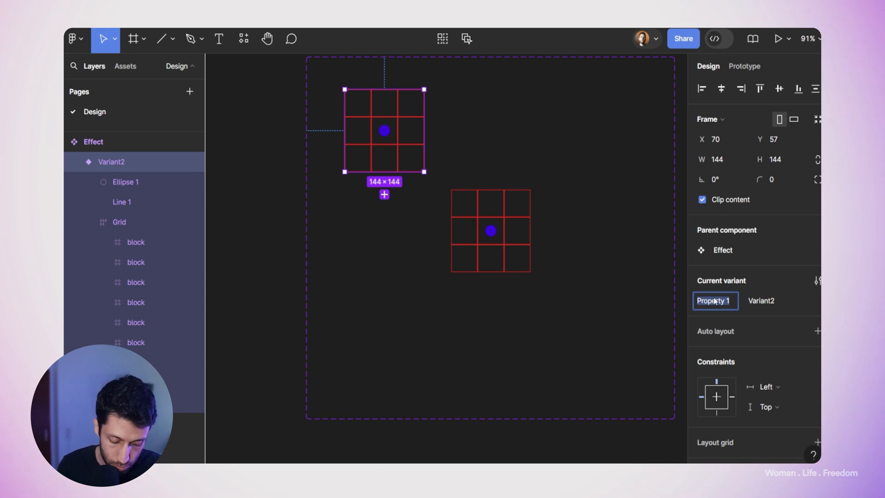
text(position)
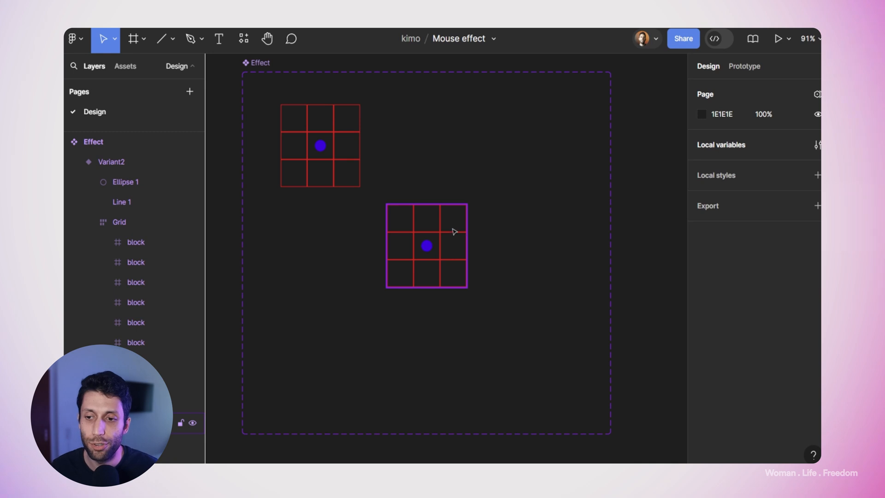
click(456, 232)
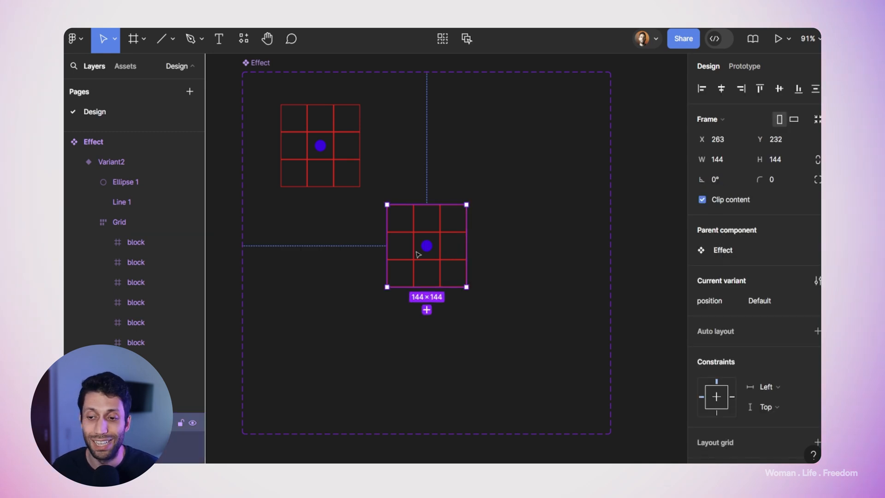
click(765, 305)
click(767, 311)
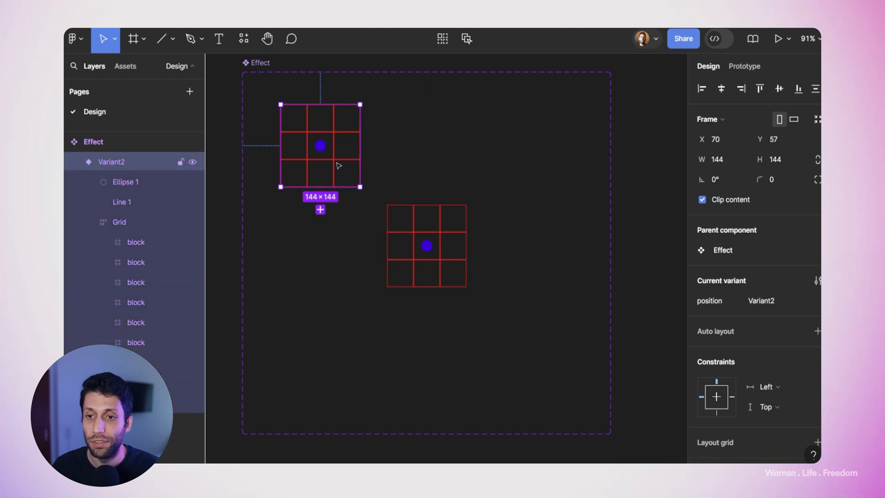
click(764, 300)
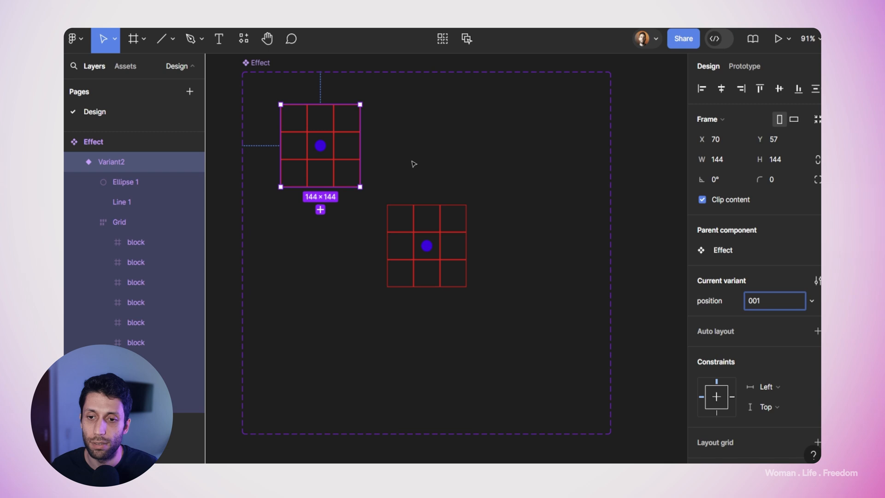
key(Return)
- Stretch the hidden line in variant 001 from the circle's center to the center of the top-left block, about 68 long at -45°
scroll(320, 145, up, 10)
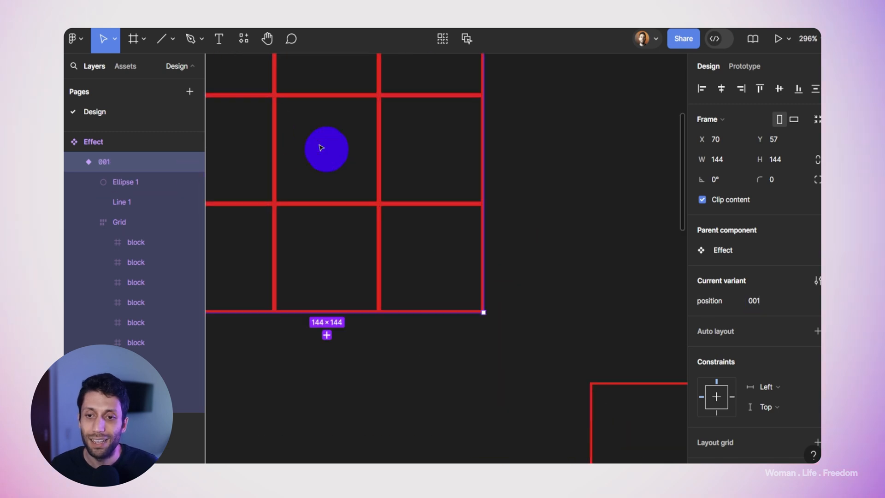
drag(333, 138, 472, 234)
double_click(469, 251)
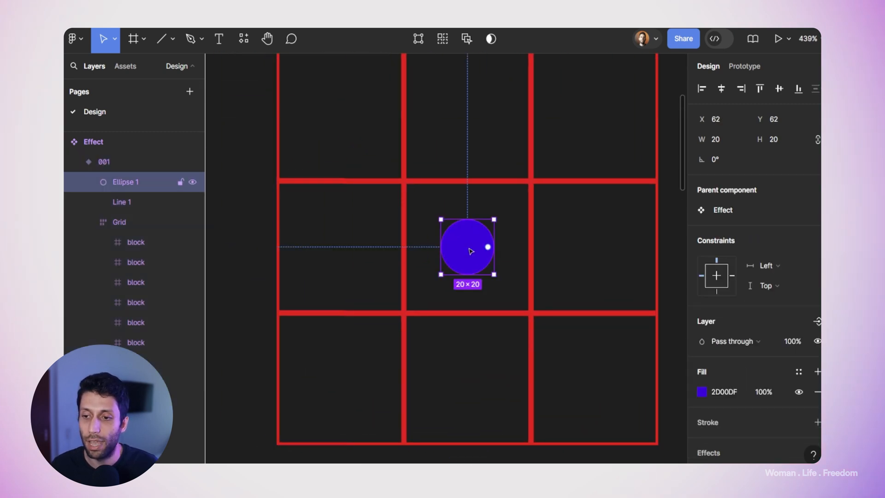
click(137, 202)
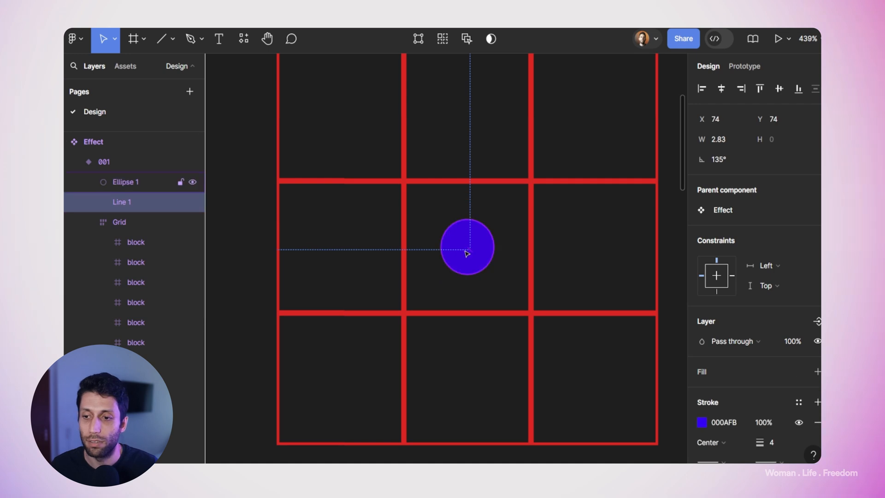
drag(469, 253, 419, 181)
key(ctrl+z)
scroll(442, 216, up, 2)
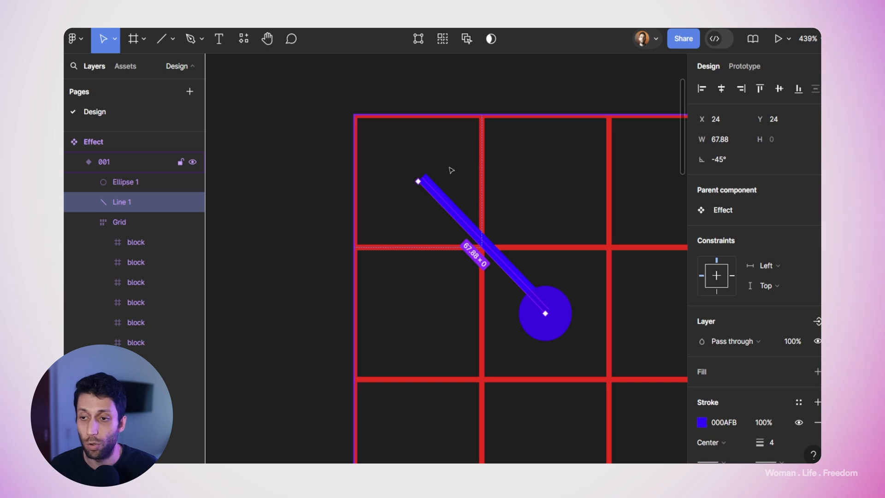
- Add a variant based on 001 beside it at X 263, Y 57, and point its line straight up into the top-middle block, 48 long
scroll(418, 167, down, 10)
click(490, 201)
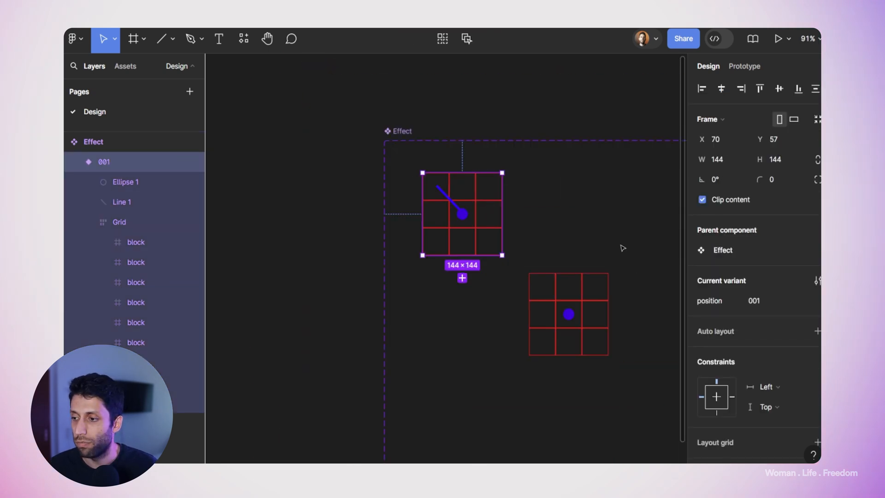
click(462, 278)
drag(466, 215, 571, 212)
scroll(590, 195, up, 6)
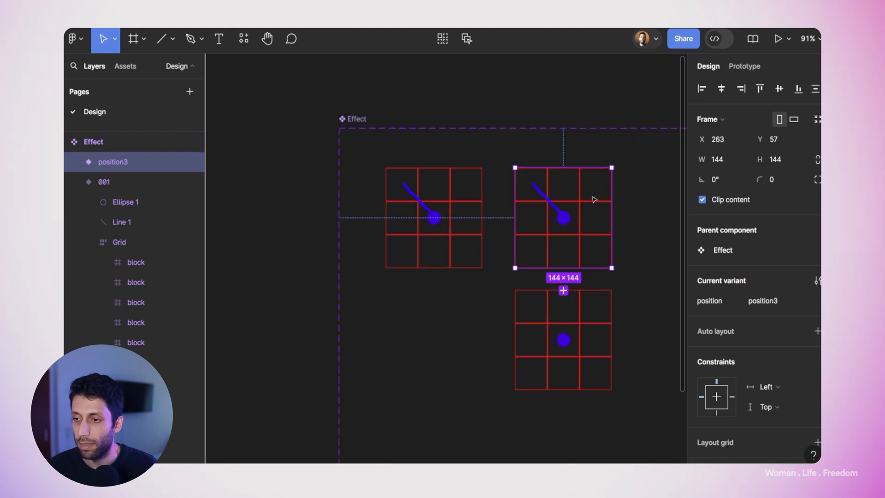
double_click(462, 171)
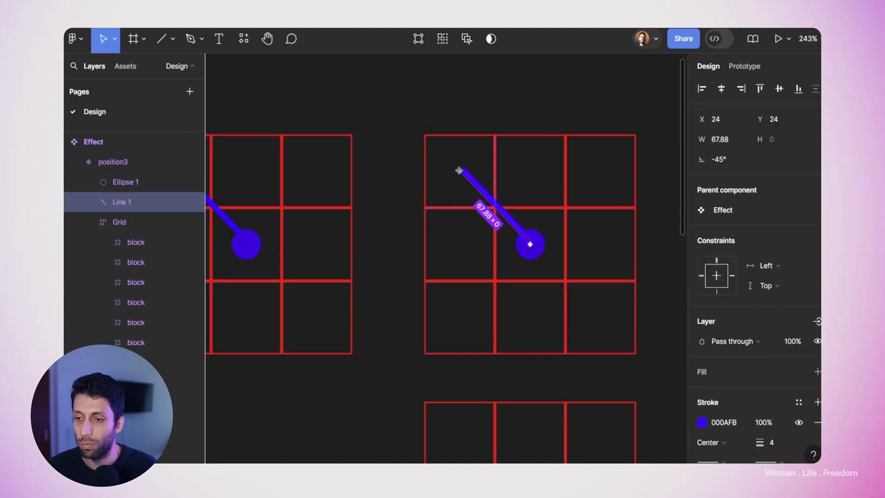
drag(460, 171, 530, 171)
scroll(506, 158, down, 5)
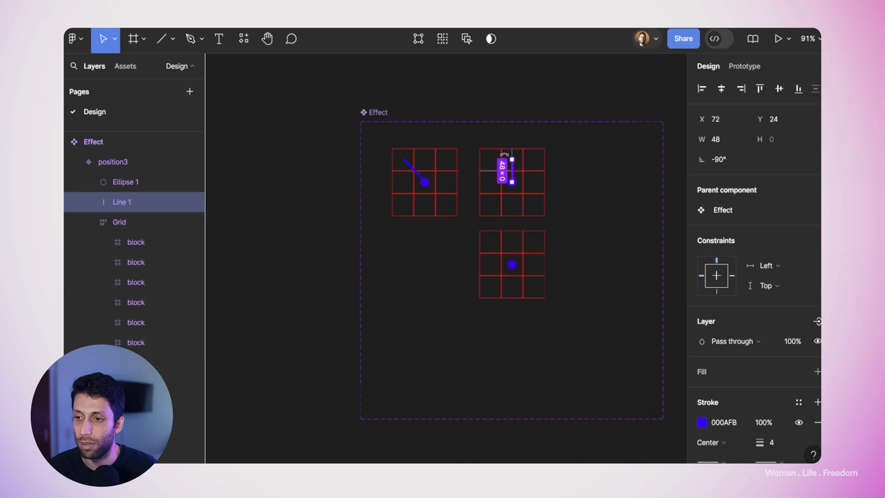
- Add another variant at X 456, Y 57, and point its line diagonally to the center of the top-right block
click(556, 173)
click(520, 174)
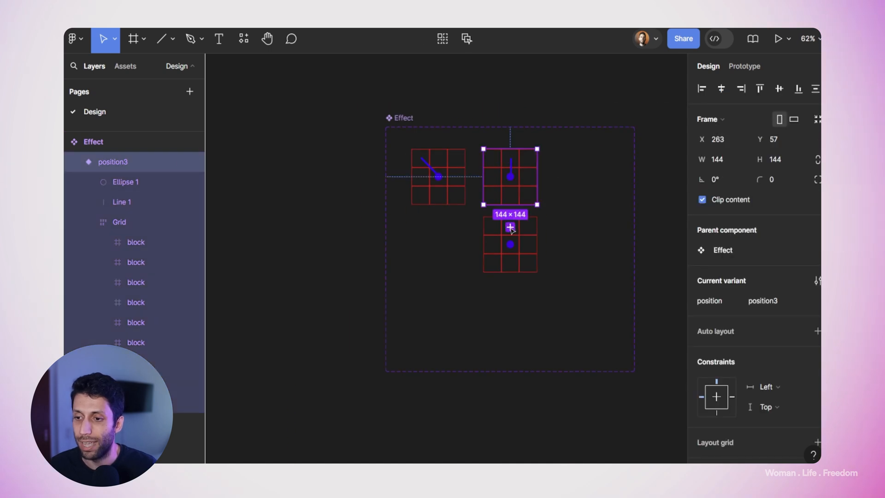
click(510, 228)
drag(530, 190, 599, 187)
scroll(589, 160, up, 5)
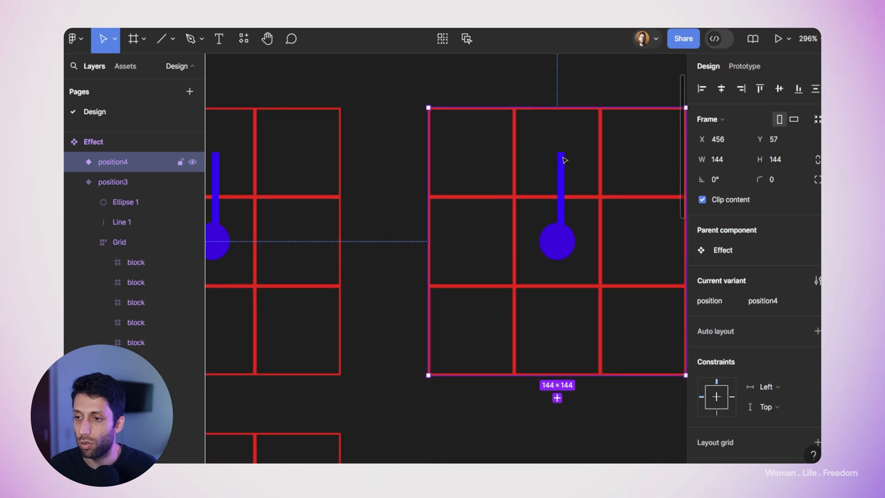
double_click(562, 157)
drag(558, 152, 644, 151)
scroll(644, 151, down, 3)
- Set the position value of the top-middle variant to 002 and of the top-right variant to 003
click(527, 174)
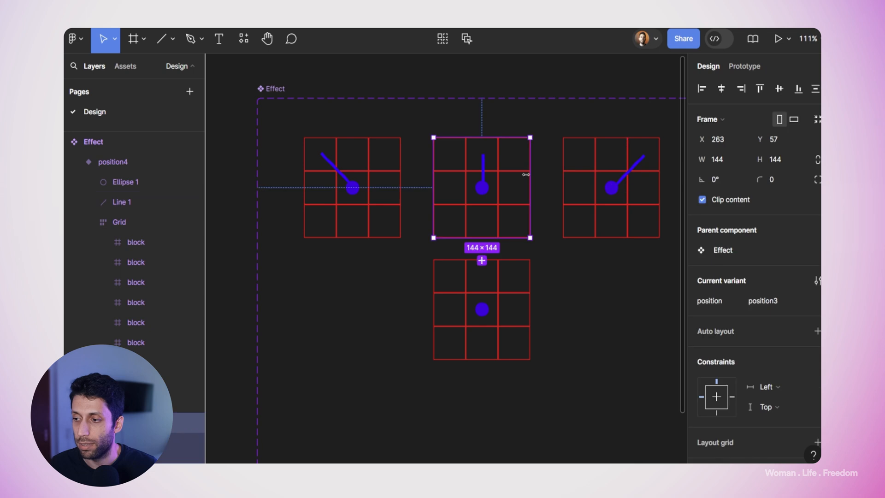
click(771, 300)
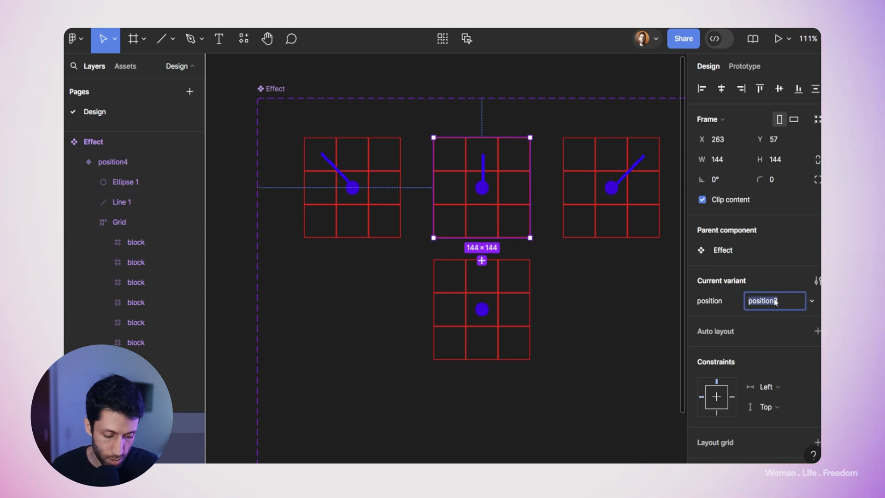
text(001)
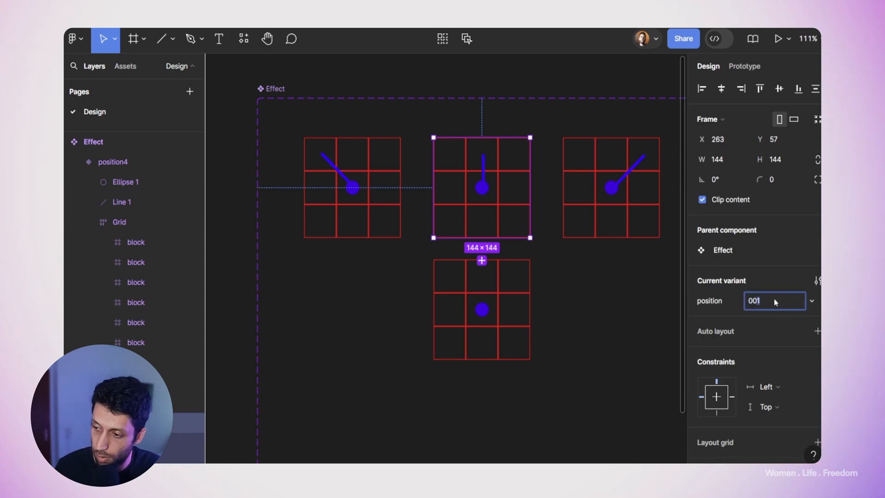
click(635, 179)
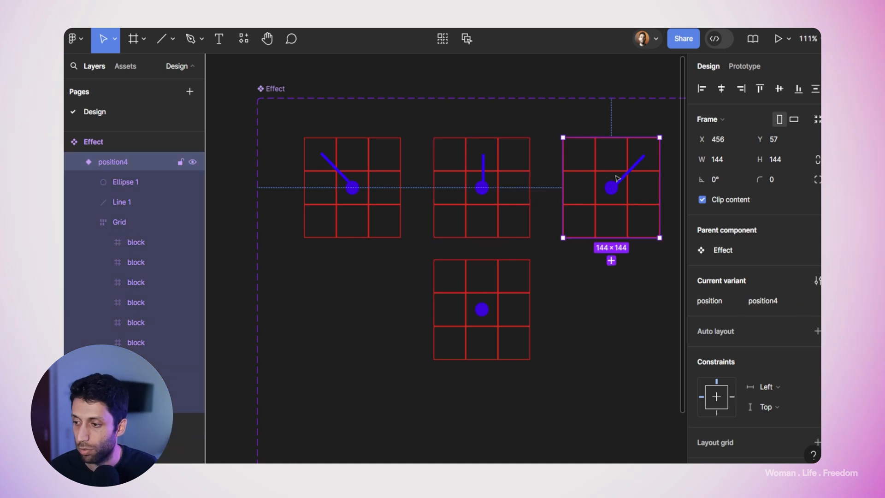
click(776, 302)
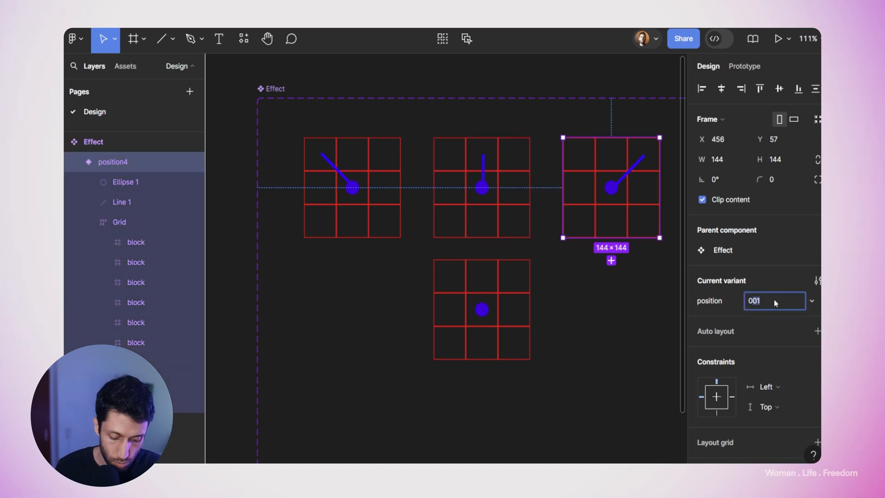
text(003)
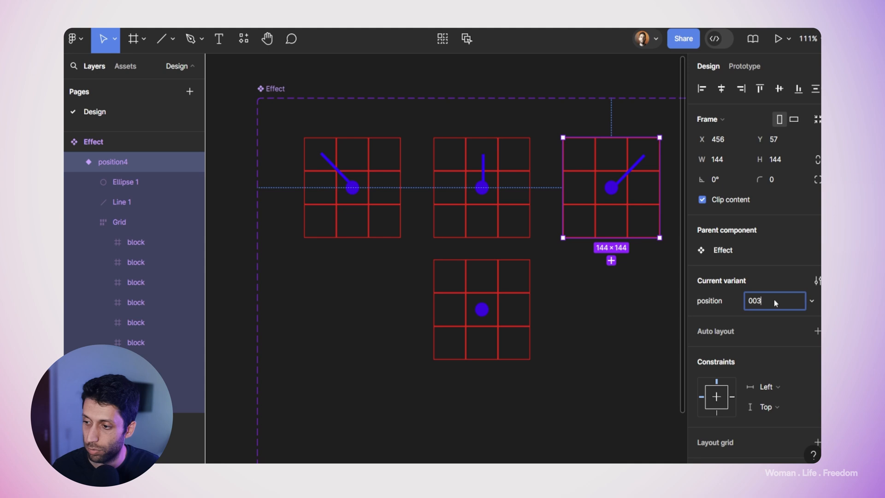
click(568, 291)
- Add a variant based on 003 at X 70, Y 232, and point its line horizontally into the middle-left block, 48 long
click(566, 198)
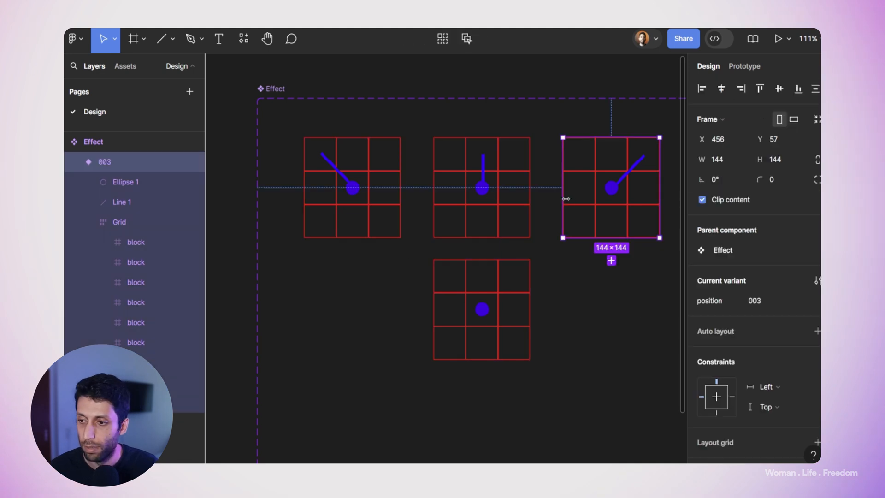
click(611, 260)
drag(614, 200, 355, 322)
scroll(355, 295, up, 5)
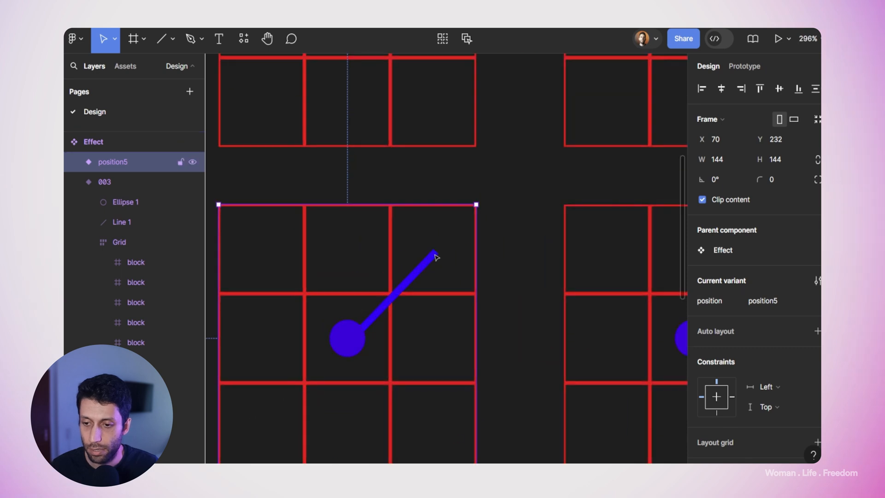
click(433, 251)
drag(434, 251, 261, 339)
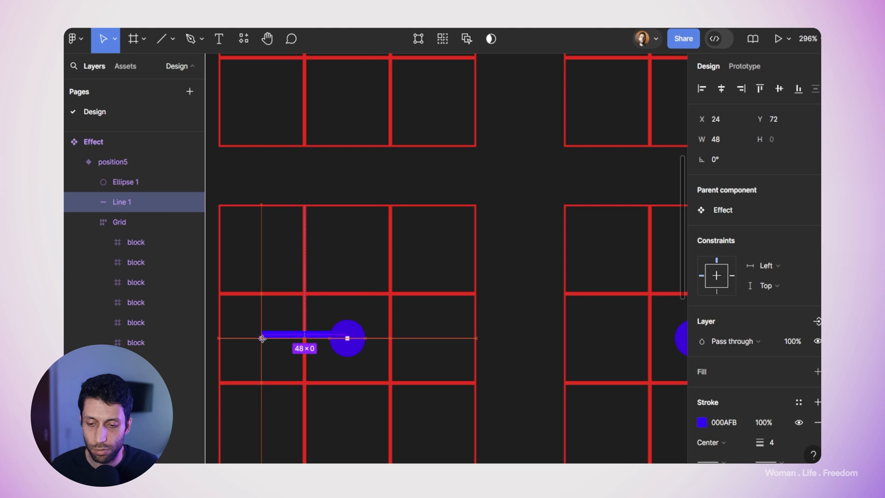
scroll(262, 337, down, 5)
- Set the position value of the middle-left variant to 004
click(336, 290)
click(770, 301)
text(001)
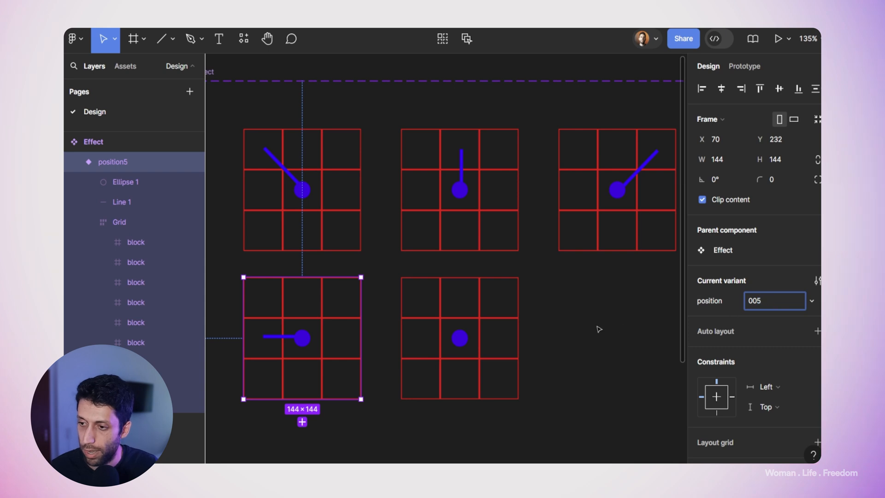
text(4)
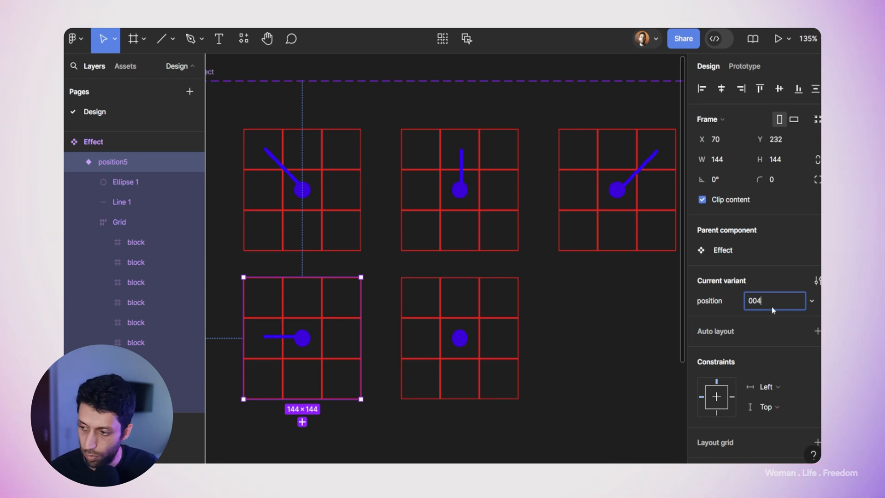
click(648, 323)
- Add a variant based on 004 at X 456, Y 232, and point its line horizontally into the middle-right block
scroll(361, 331, down, 5)
click(362, 331)
click(341, 383)
drag(359, 330, 499, 342)
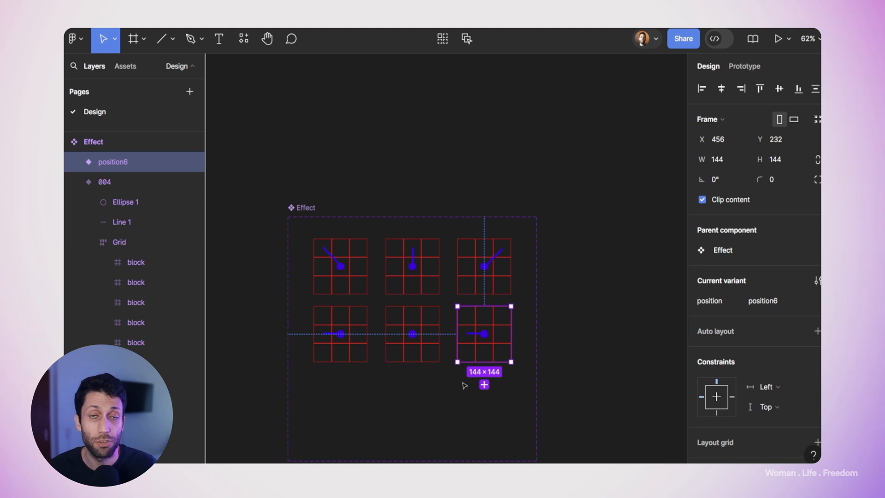
click(598, 303)
scroll(473, 338, up, 5)
ctrl+click(475, 328)
drag(459, 327, 559, 328)
- Set the position value of the middle-right variant to 006
click(583, 359)
scroll(506, 322, up, 4)
click(580, 343)
click(759, 303)
text(006)
- Add a bottom-left variant whose line points to the bottom-left block and set its position value to 007
scroll(605, 216, down, 7)
drag(595, 229, 637, 296)
scroll(497, 279, up, 4)
ctrl+click(512, 272)
click(525, 302)
click(752, 298)
text(007)
- Add a bottom-middle variant whose line points straight down to the bottom-middle block and set its position value to 008
scroll(638, 296, up, 4)
ctrl+click(497, 288)
drag(469, 322, 625, 335)
click(572, 354)
click(774, 300)
text(008)
- Add a bottom-right variant whose line points to the bottom-right block and set its position value to 009
click(419, 359)
scroll(419, 359, down, 4)
scroll(636, 340, up, 4)
ctrl+click(566, 314)
drag(565, 339, 636, 347)
scroll(636, 348, down, 4)
click(572, 353)
click(758, 301)
text(009)
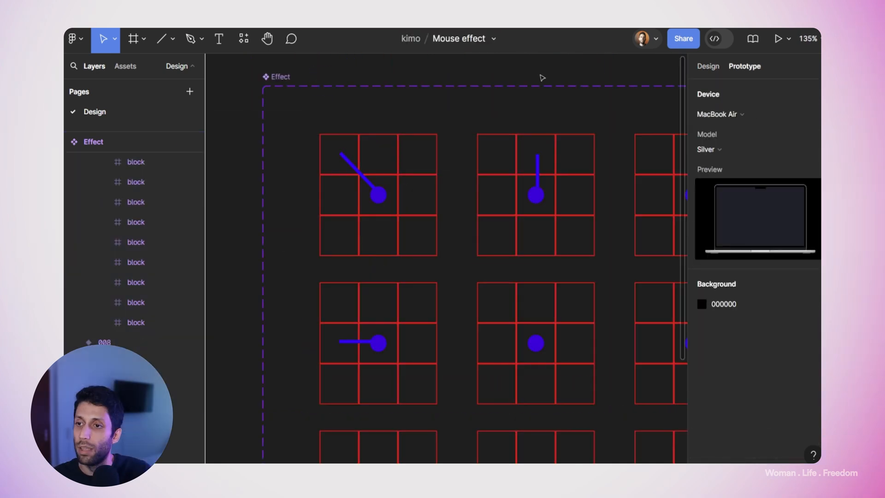
- Select the top-left block in variant 001 together with the matching blocks in all the other variants
scroll(542, 78, down, 5)
scroll(545, 126, up, 3)
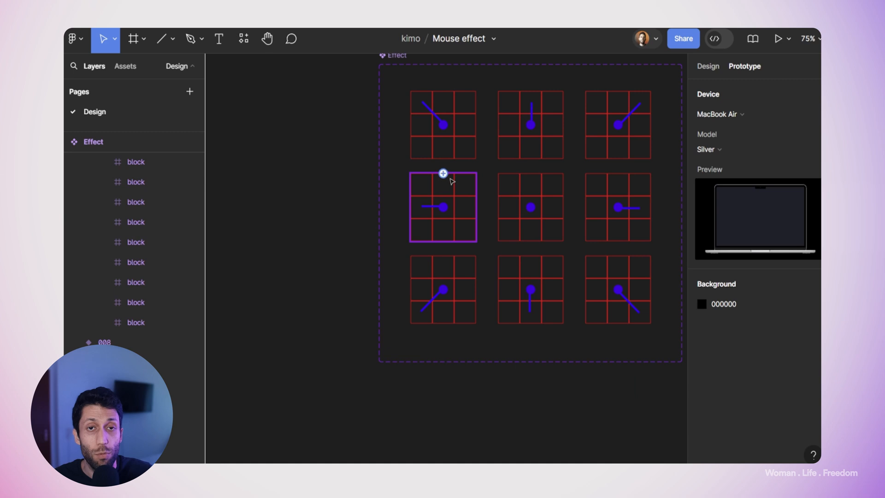
drag(366, 141, 339, 171)
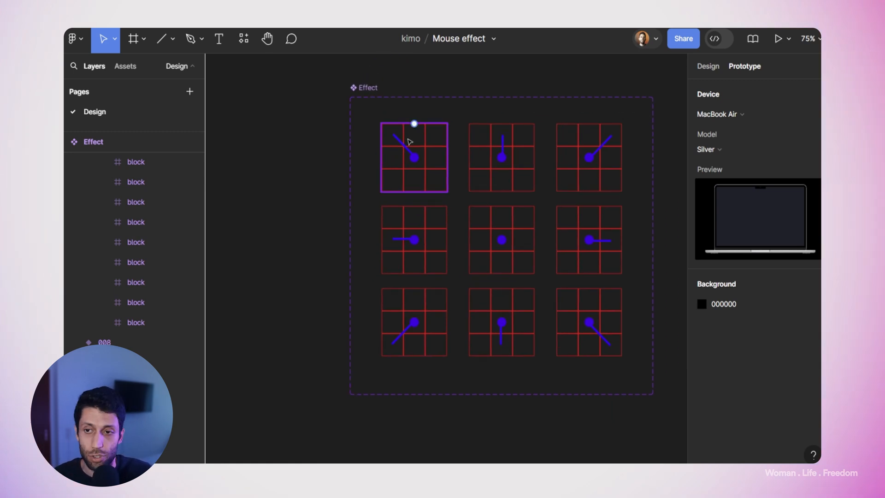
scroll(401, 122, up, 5)
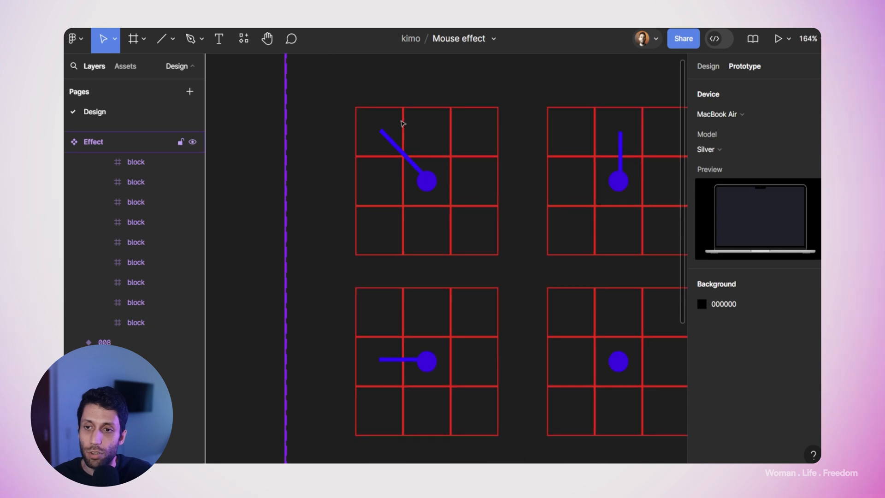
key(ctrl+a)
click(404, 125)
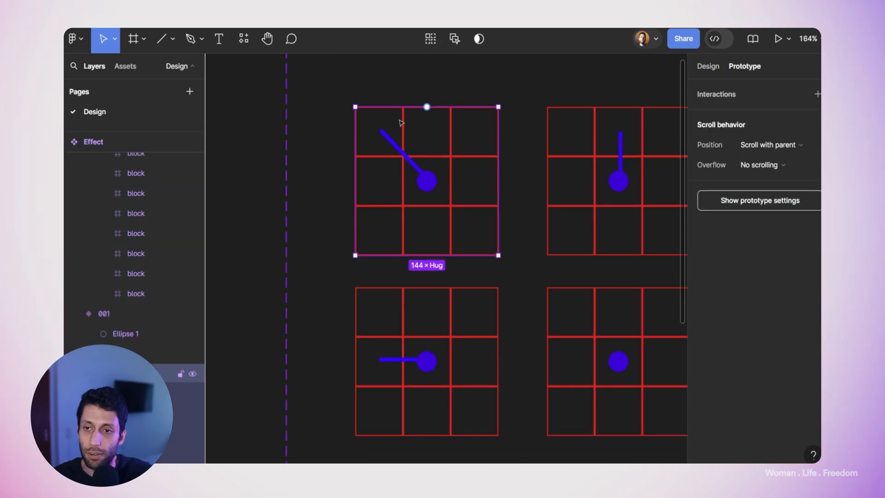
double_click(399, 120)
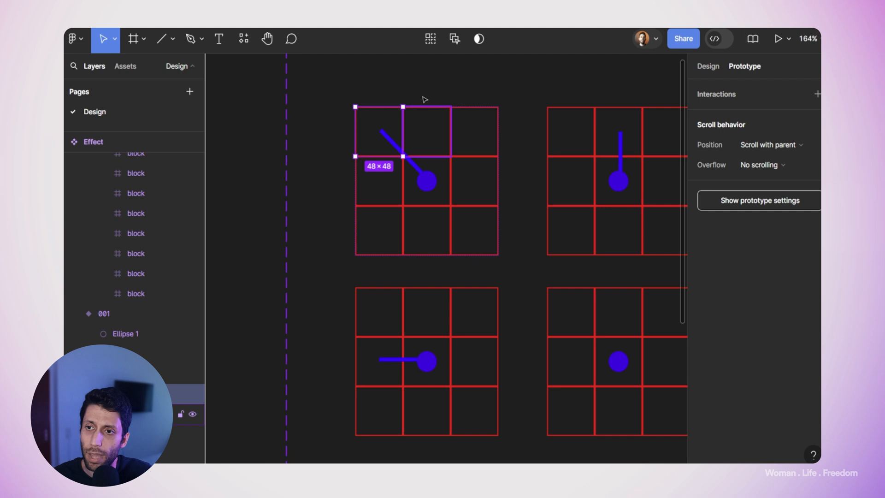
click(430, 39)
key(shift+1)
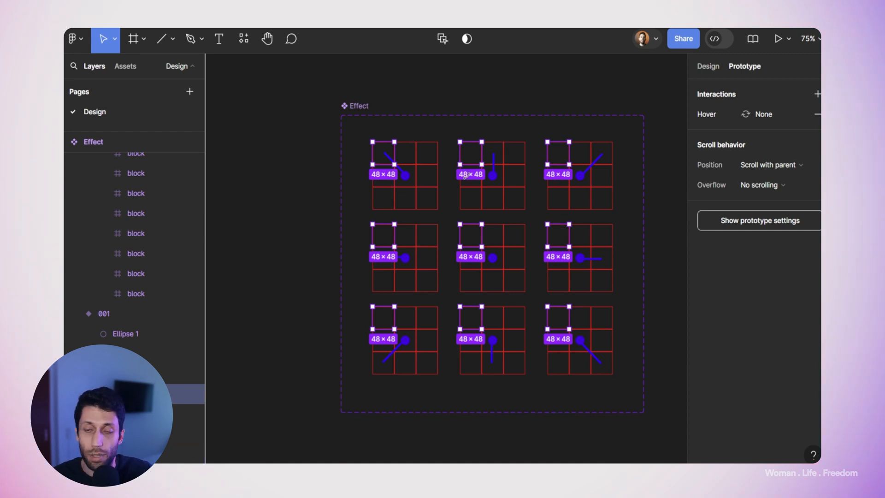
- Turn on multi-editing and make hovering the selected top-left blocks change the component's position to 001
scroll(470, 108, up, 2)
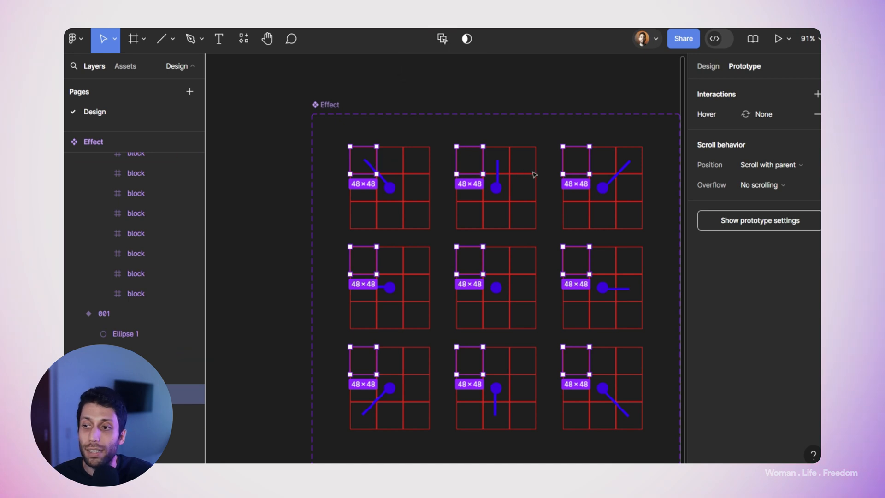
click(445, 45)
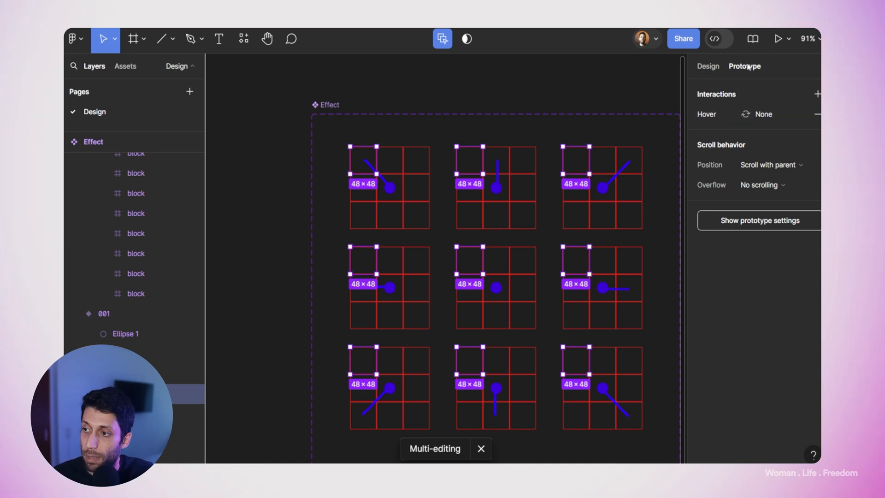
click(720, 112)
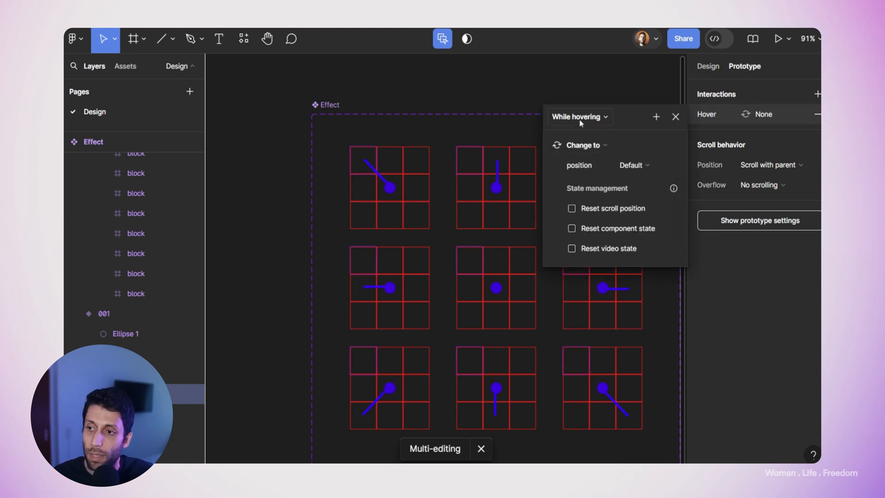
click(591, 149)
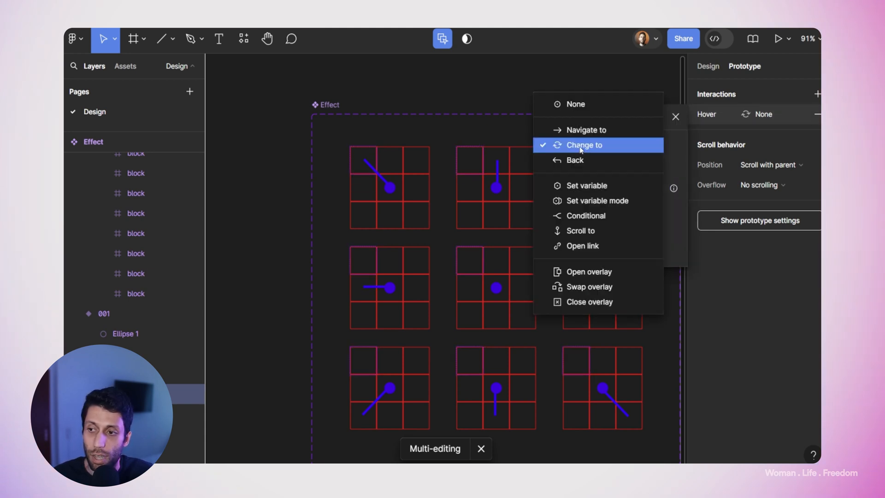
click(581, 147)
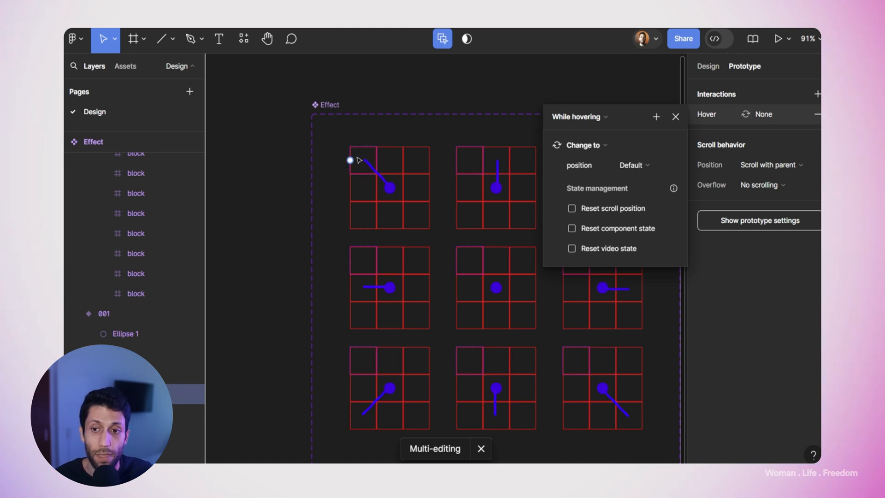
click(645, 165)
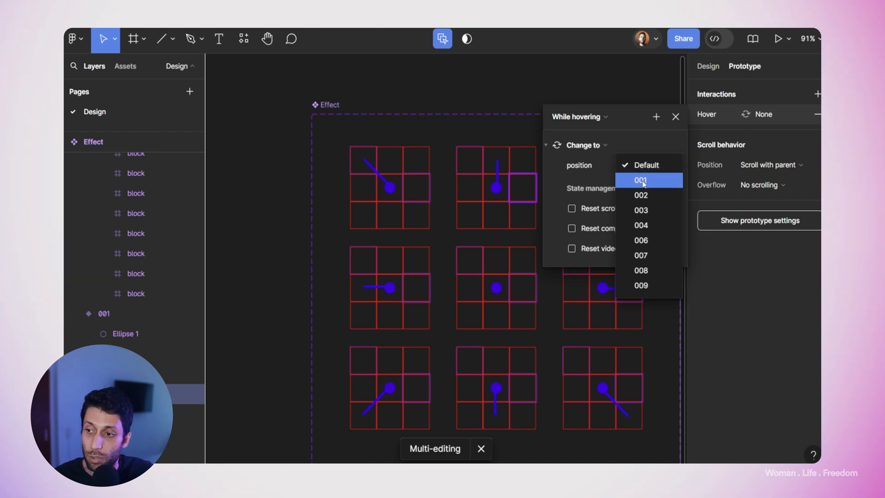
click(644, 181)
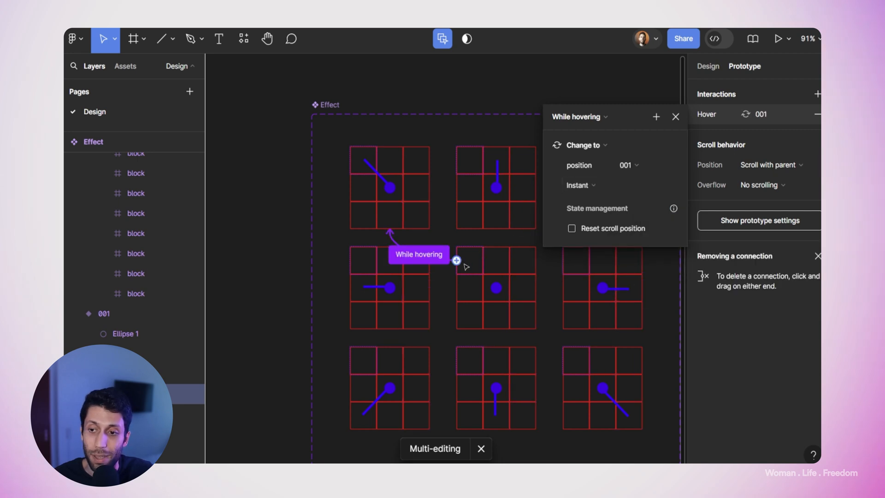
- Make hovering the top-middle block of every variant change the component's position to 002
scroll(493, 161, up, 2)
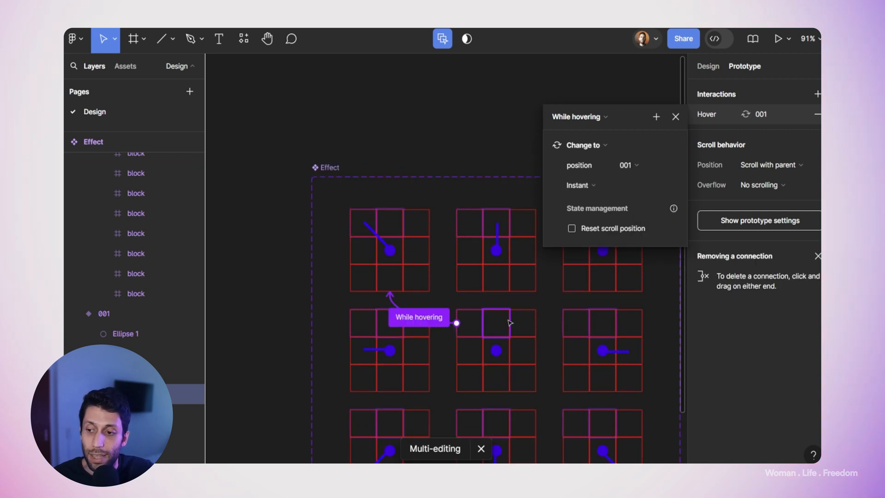
scroll(511, 300, down, 2)
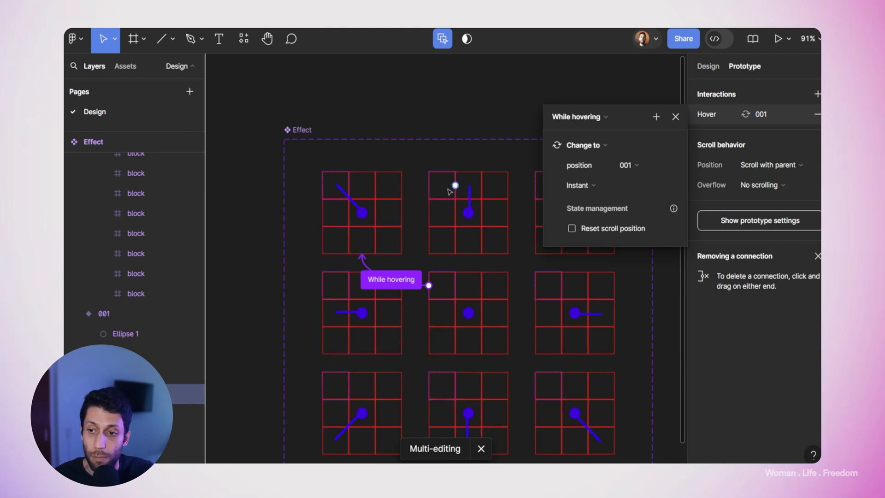
scroll(454, 183, up, 3)
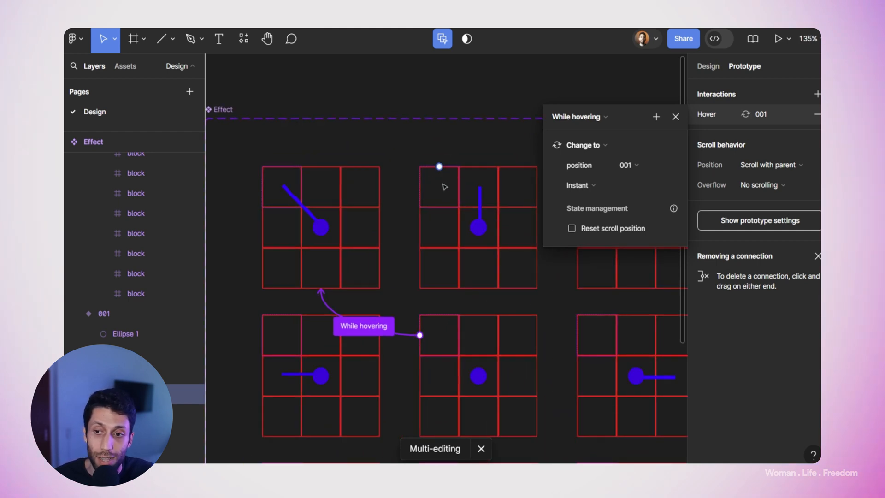
scroll(442, 190, up, 2)
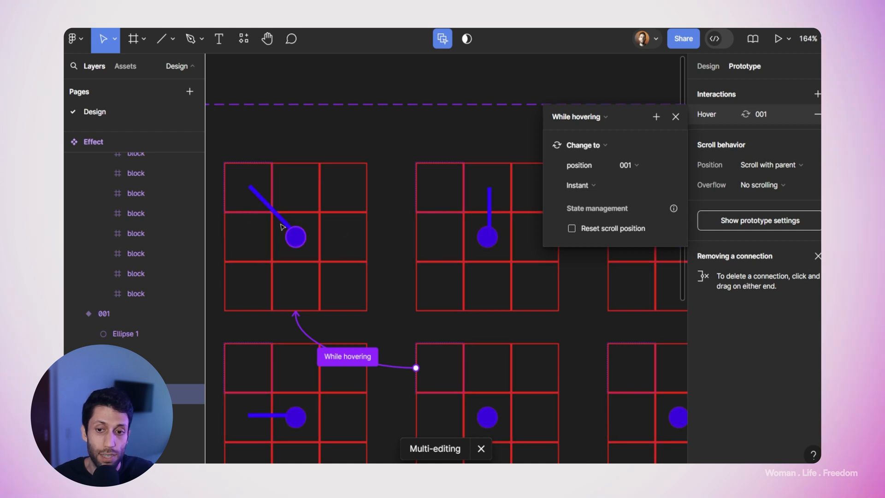
scroll(255, 211, down, 5)
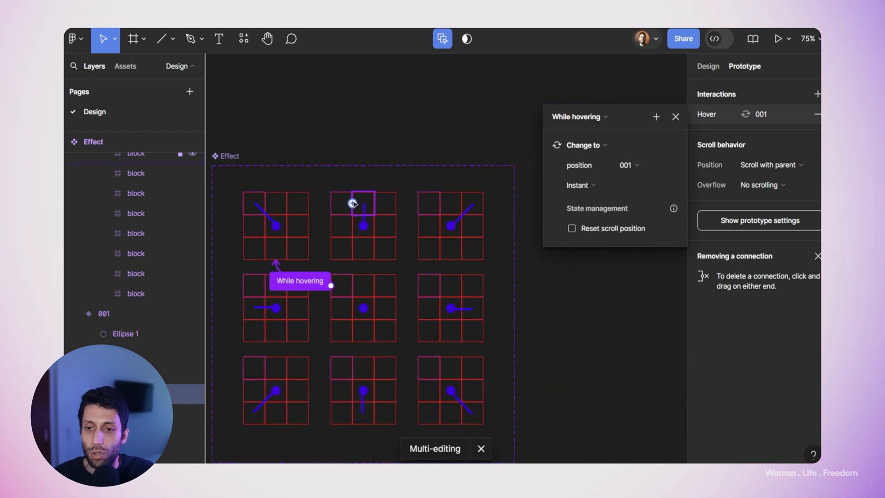
click(283, 204)
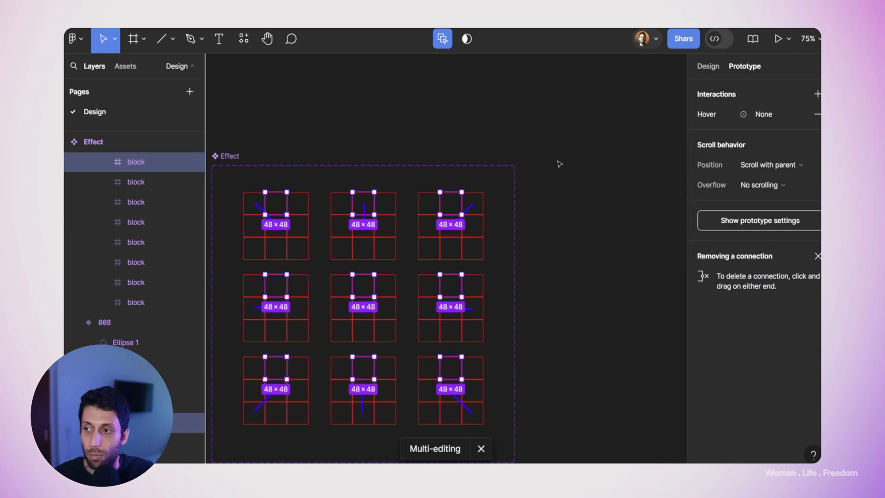
click(728, 118)
click(588, 145)
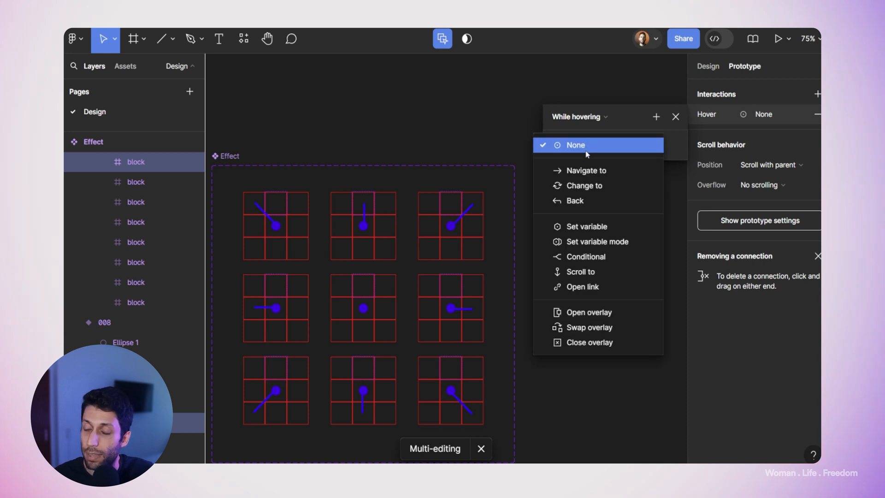
click(575, 187)
click(633, 165)
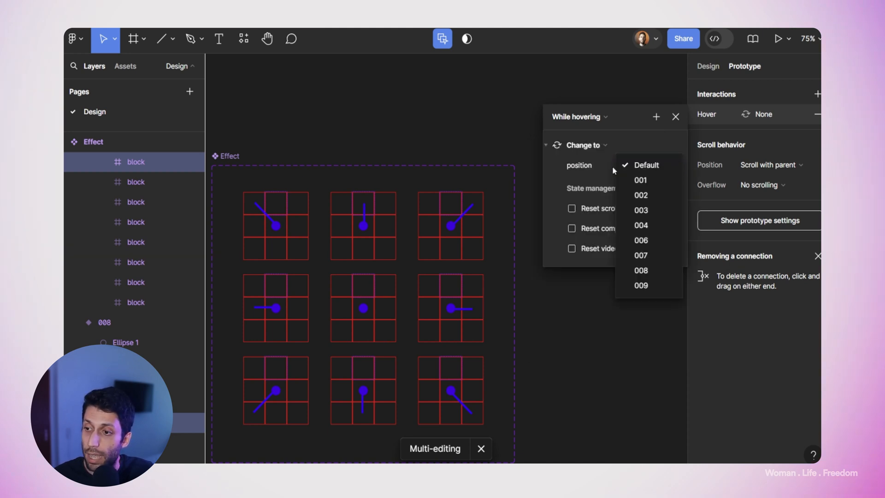
click(647, 198)
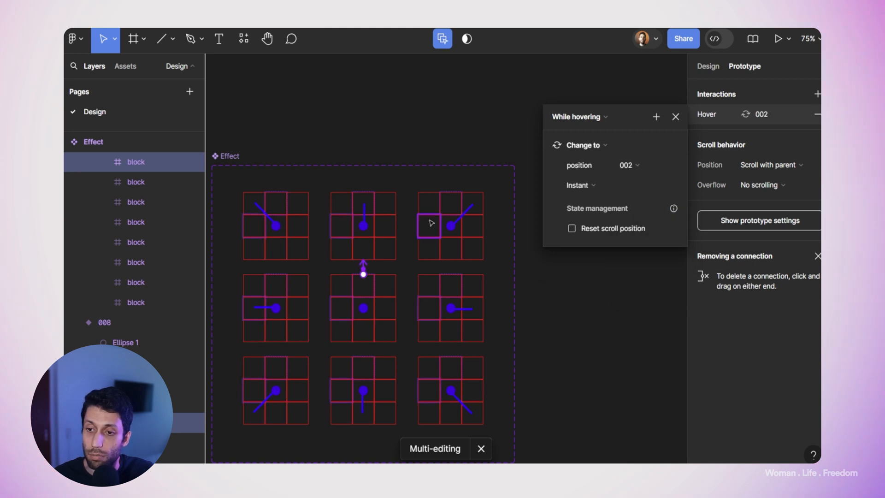
- Make hovering the top-right block of every variant change the component's position to 003
click(473, 205)
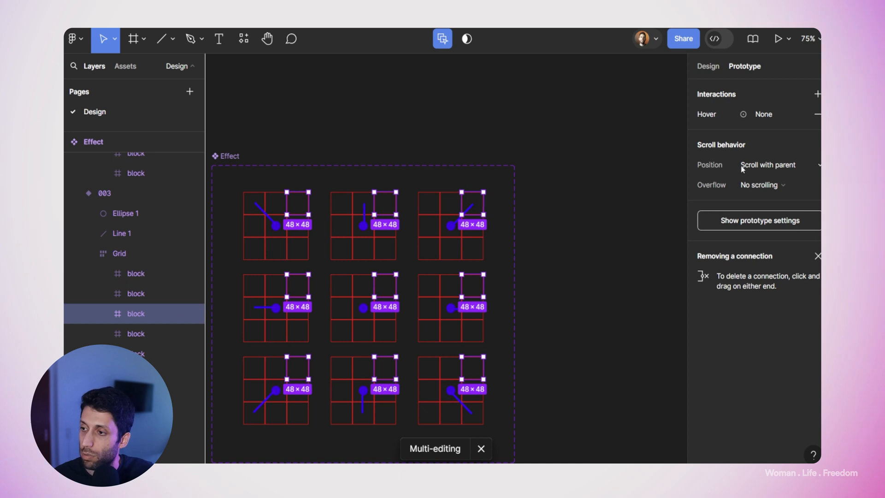
click(716, 113)
click(595, 146)
click(591, 186)
click(628, 165)
click(642, 209)
- Make hovering the middle-left block of every variant change the component's position to 004
click(254, 319)
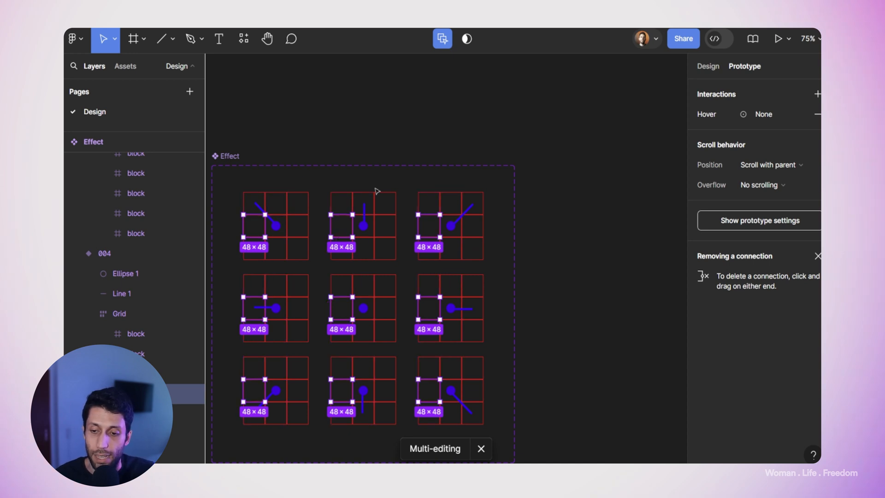
click(254, 329)
click(251, 308)
click(725, 115)
click(646, 166)
click(642, 224)
- Make hovering the middle-right block of every variant change the component's position to 006
click(386, 307)
click(725, 119)
click(594, 187)
click(648, 170)
click(646, 239)
- Make hovering the centre block of every variant change the component's position to Default
click(362, 302)
click(726, 115)
click(582, 144)
click(584, 187)
- Make hovering the bottom-left block of every variant change the component's position to 007
click(341, 330)
click(726, 114)
click(582, 145)
click(583, 187)
click(642, 166)
click(646, 255)
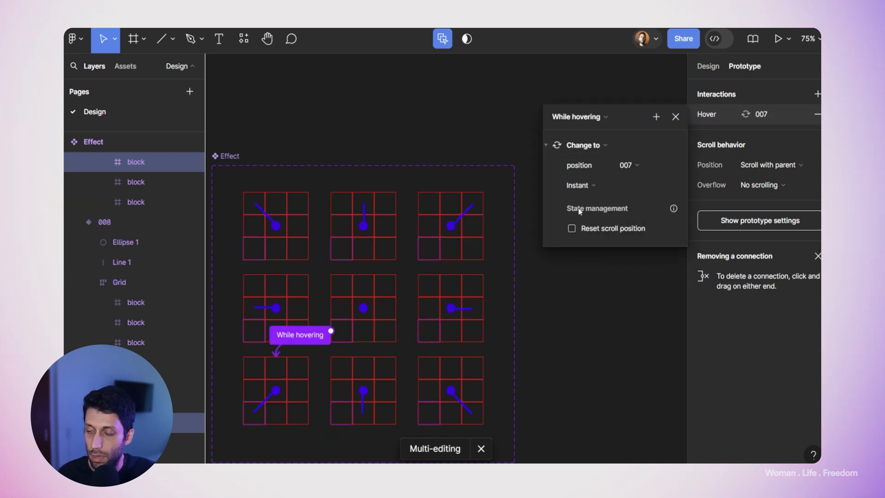
- Make hovering the bottom-middle block of every variant change the component's position to 008
click(364, 413)
click(726, 115)
click(582, 144)
click(583, 186)
click(642, 166)
click(647, 271)
- Make hovering the bottom-right block of every variant change the component's position to 009
click(476, 421)
click(726, 115)
click(581, 144)
click(585, 184)
click(643, 166)
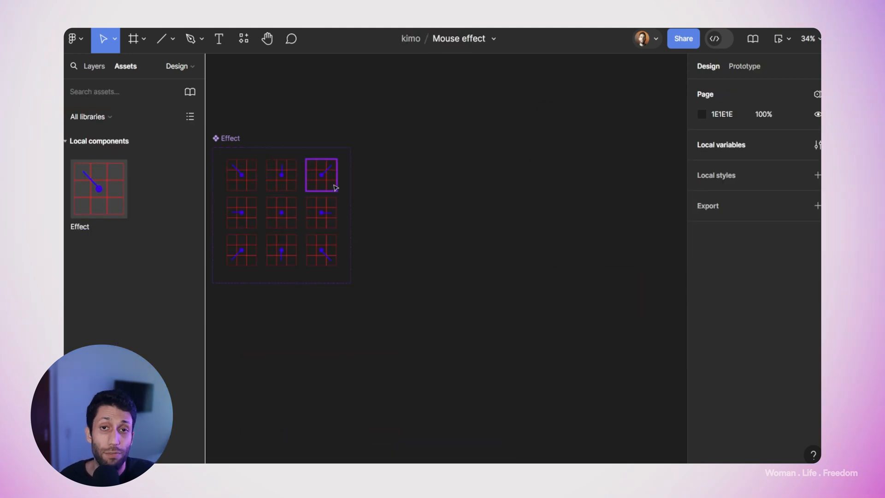
- Draw a frame of about 1818 × 1007 on the empty canvas beside the Effect component set
scroll(282, 183, up, 2)
drag(383, 191, 470, 200)
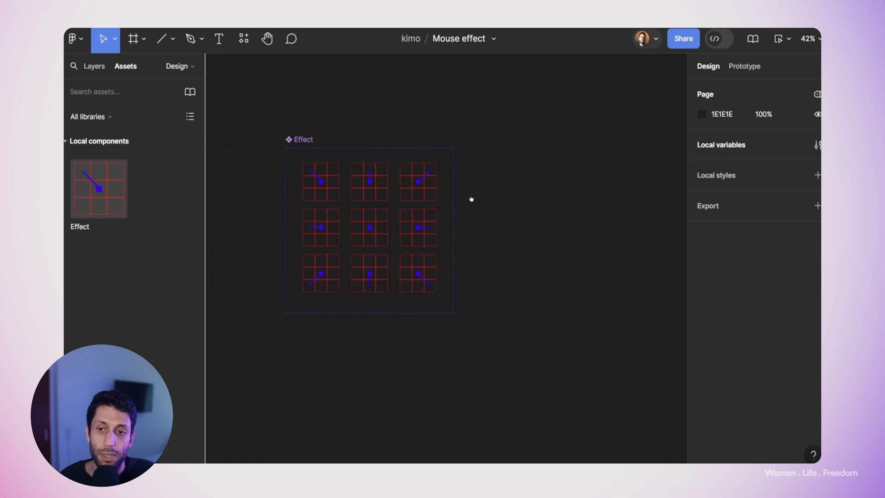
scroll(309, 178, up, 3)
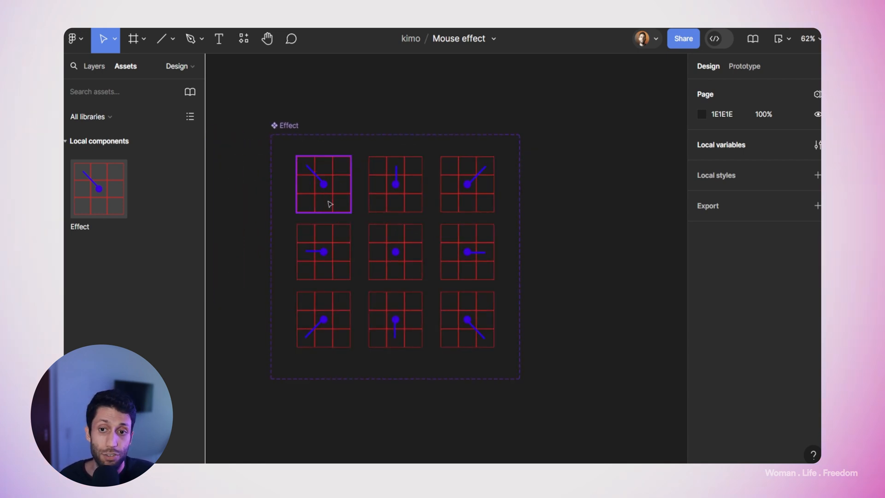
scroll(444, 99, right, 1)
scroll(316, 114, down, 5)
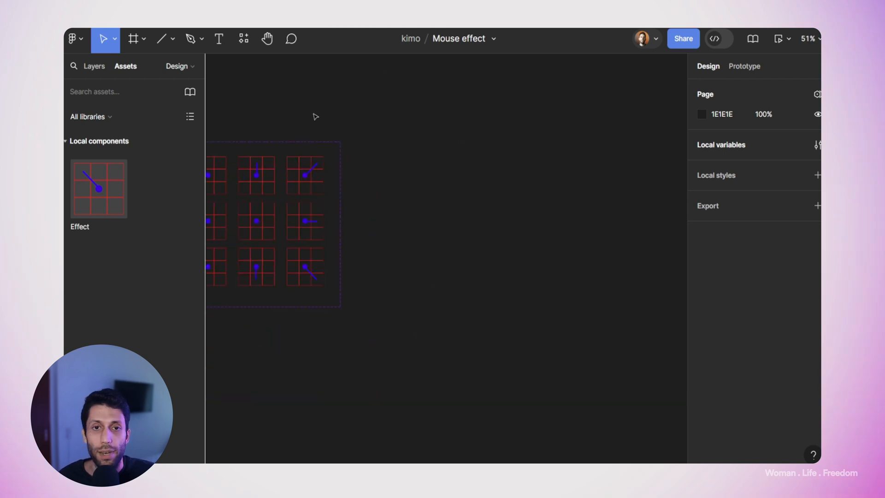
click(144, 39)
click(129, 68)
drag(374, 129, 626, 273)
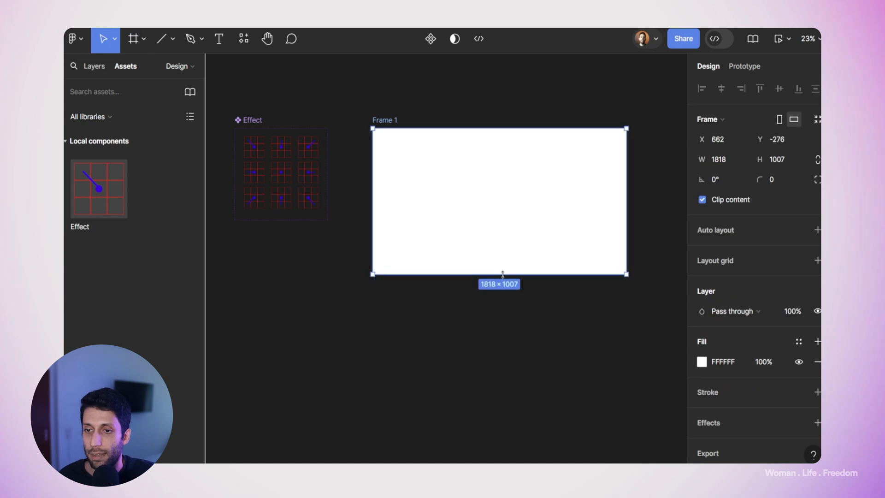
- Rename the new frame as preview
double_click(389, 121)
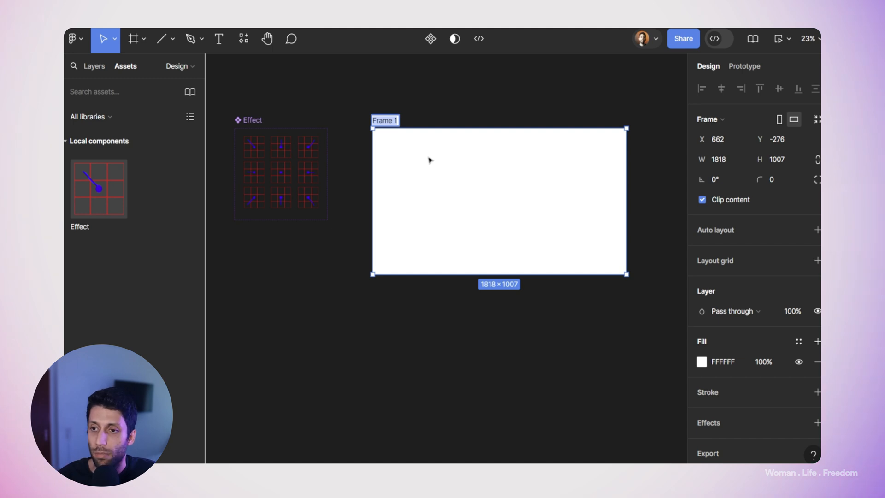
text(preview)
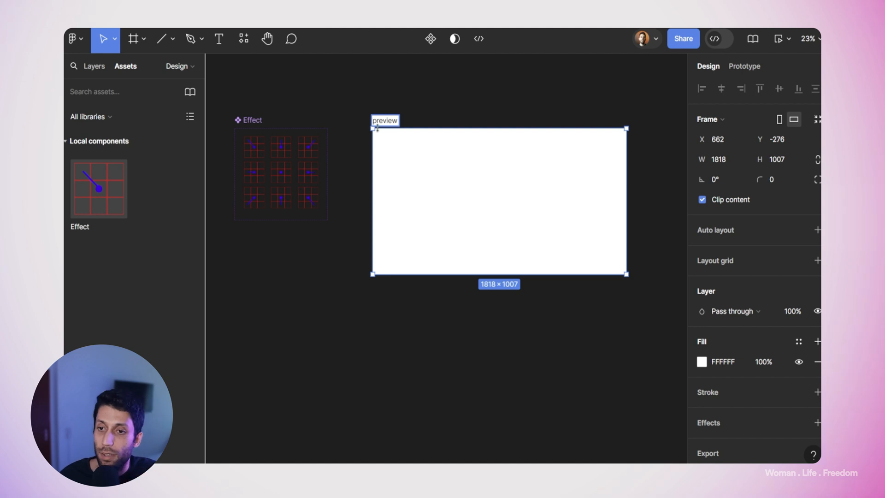
click(411, 110)
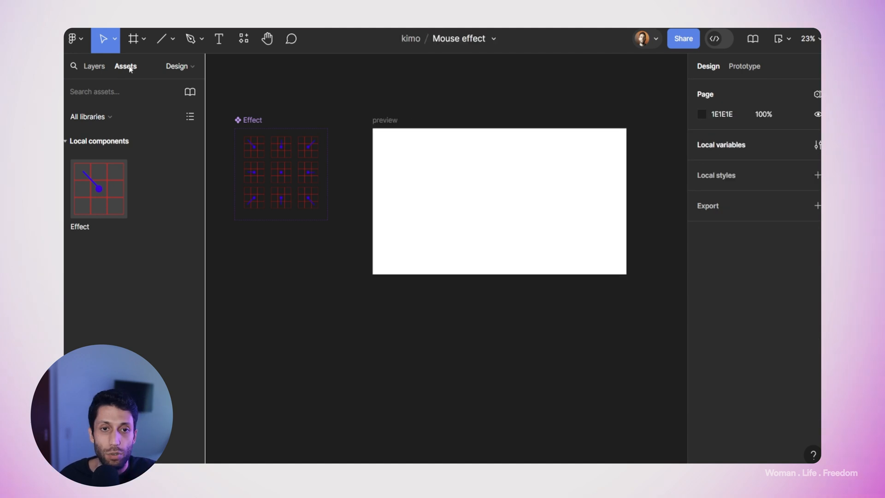
- Place an instance of the Effect component near the centre of the preview frame and set its position to Default
drag(87, 190, 500, 209)
scroll(499, 209, up, 1)
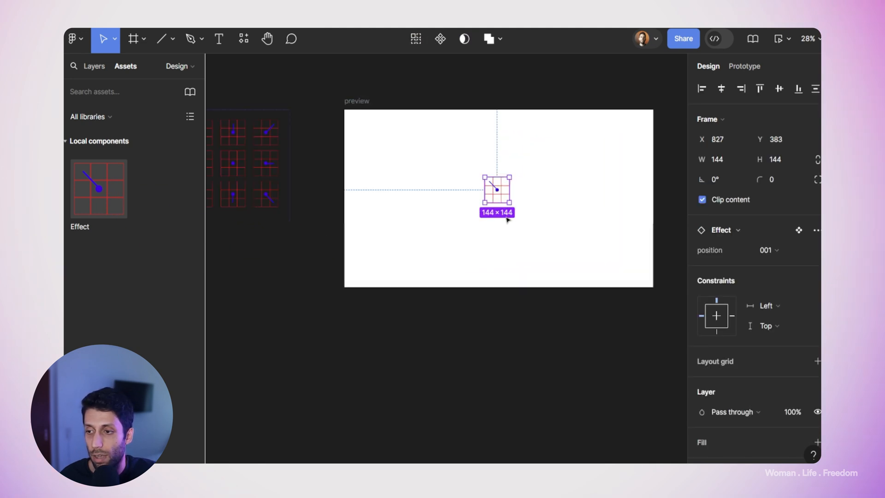
click(776, 253)
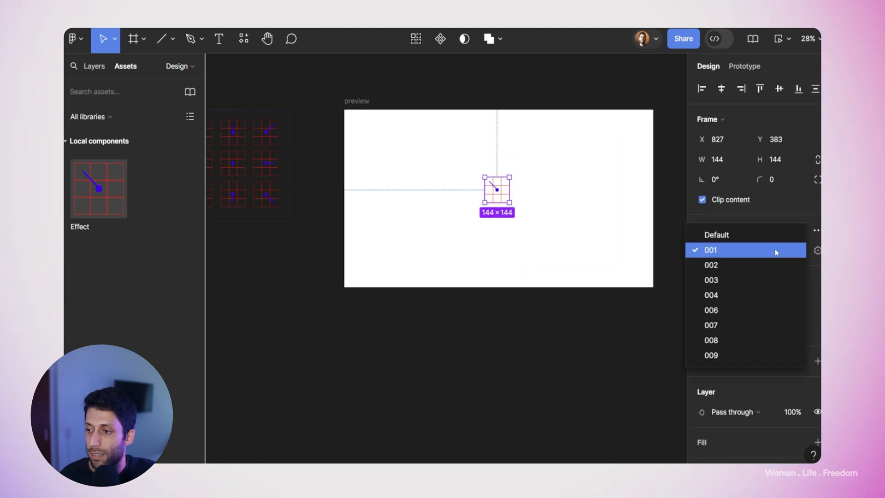
click(743, 236)
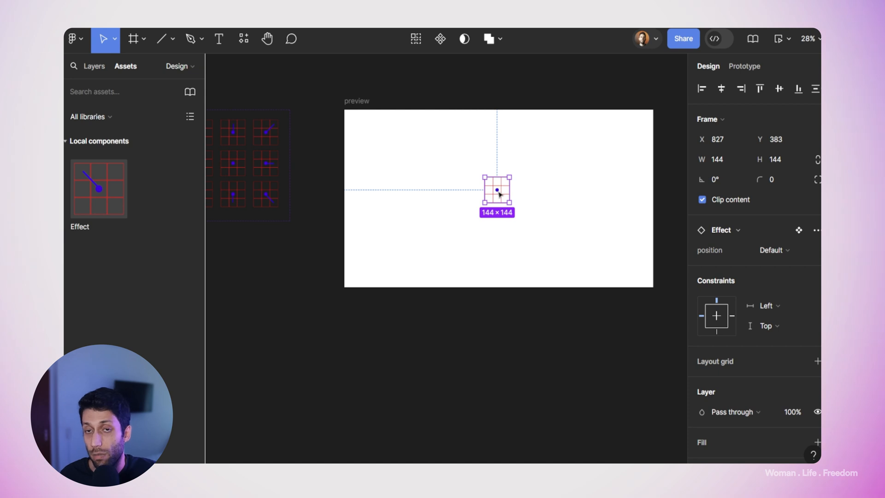
- Duplicate the Effect instance to its upper left and upper right, and present the preview frame
drag(502, 197, 447, 180)
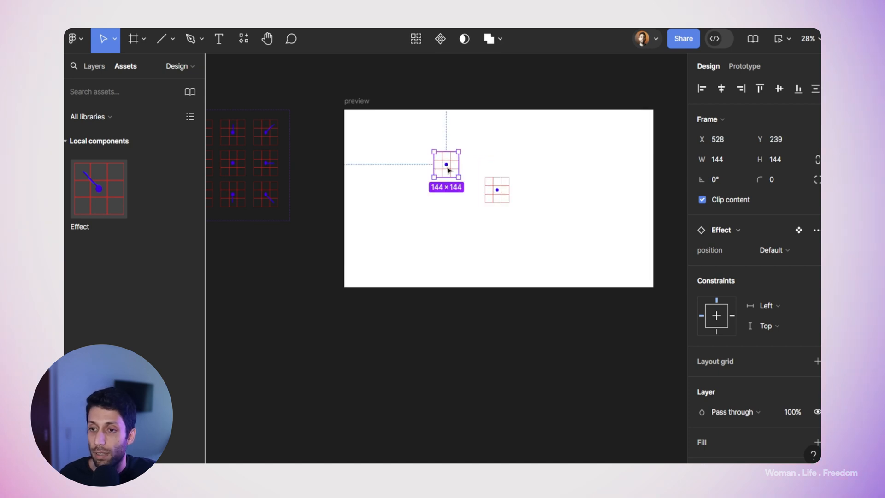
drag(449, 170, 568, 180)
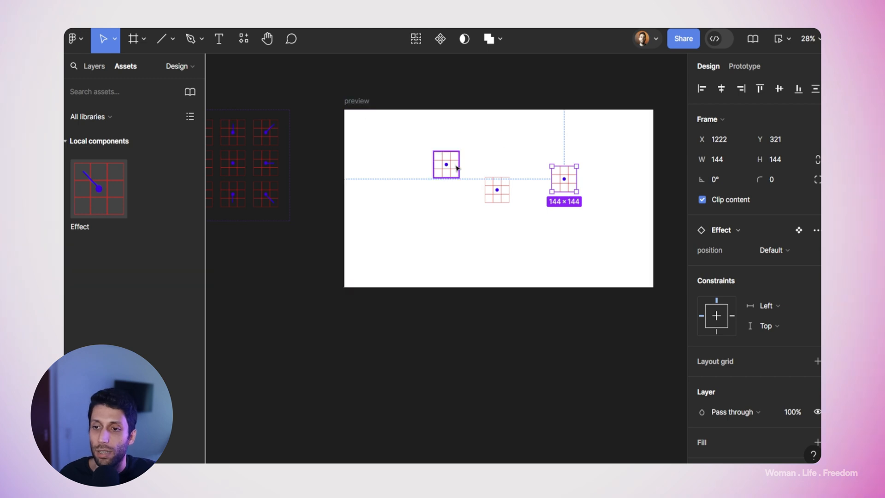
click(358, 107)
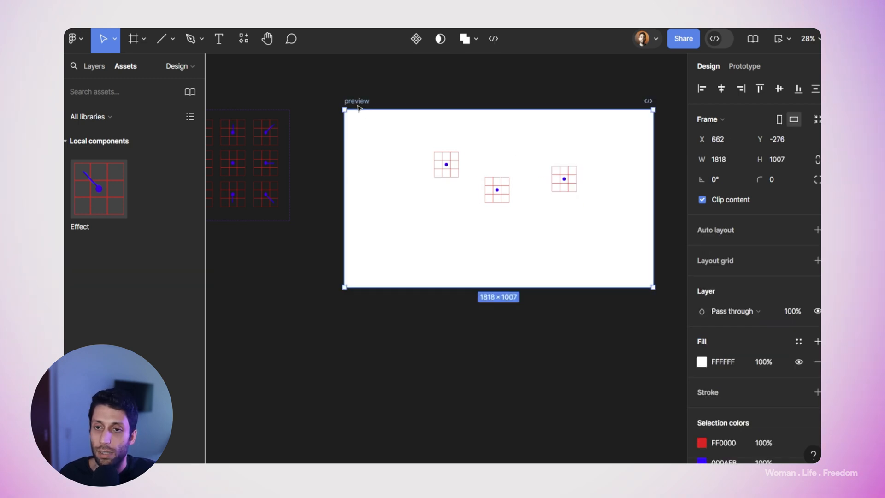
click(778, 45)
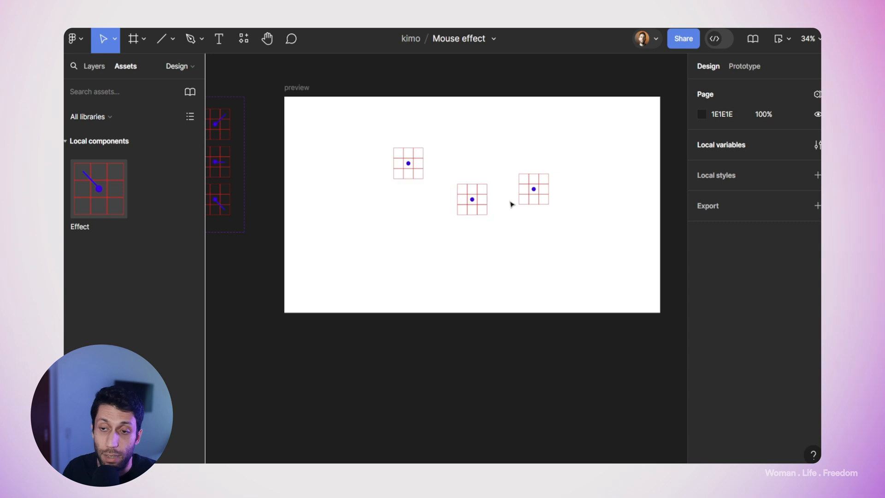
- Move the middle Effect instance to X 624, Y 335, overlapping the bottom-right block of the upper-left instance
drag(483, 204, 430, 194)
scroll(431, 174, up, 5)
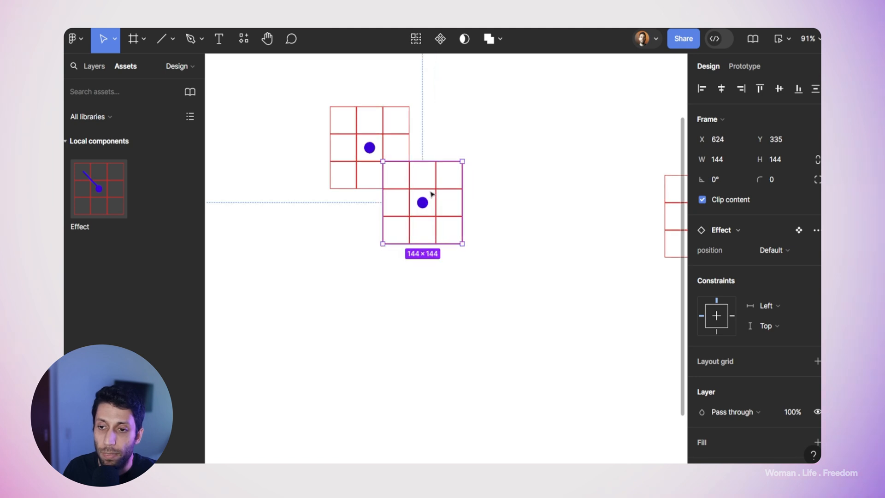
- Move the right Effect instance over the upper-left one at X 648, Y 229, and shift the lower instance to X 623, Y 334
drag(670, 194, 402, 118)
scroll(389, 155, up, 5)
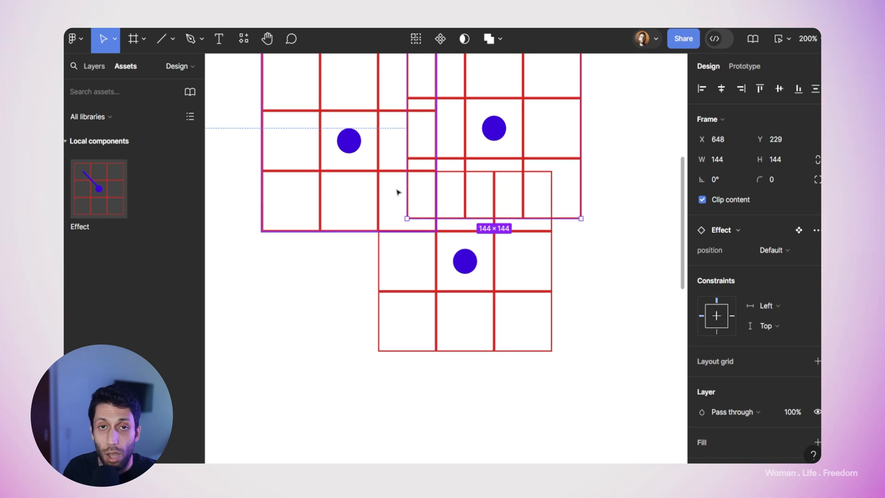
scroll(403, 260, up, 10)
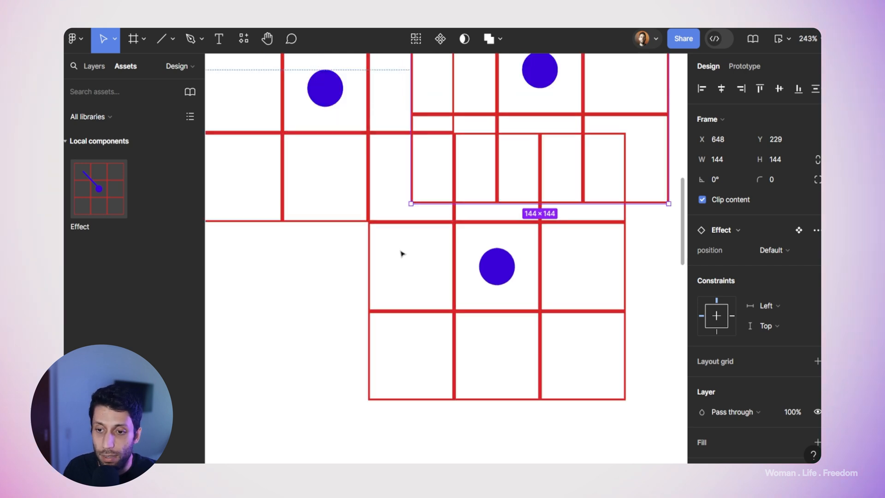
click(394, 245)
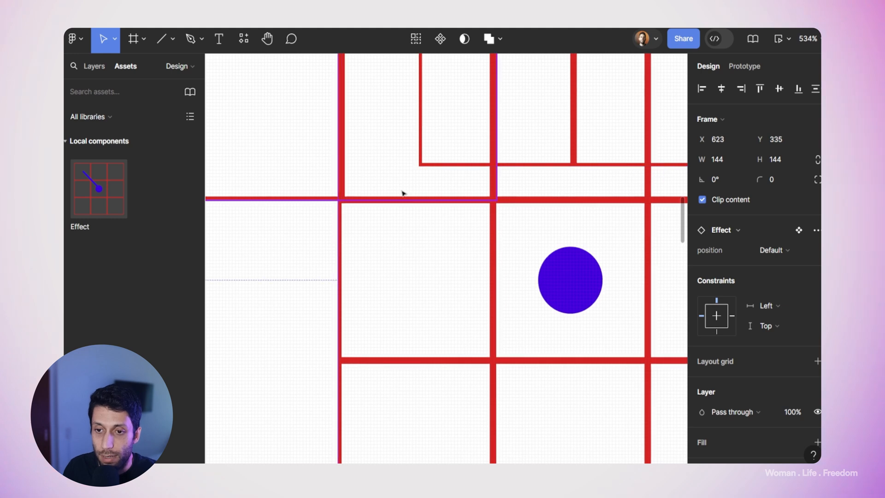
scroll(396, 258, up, 5)
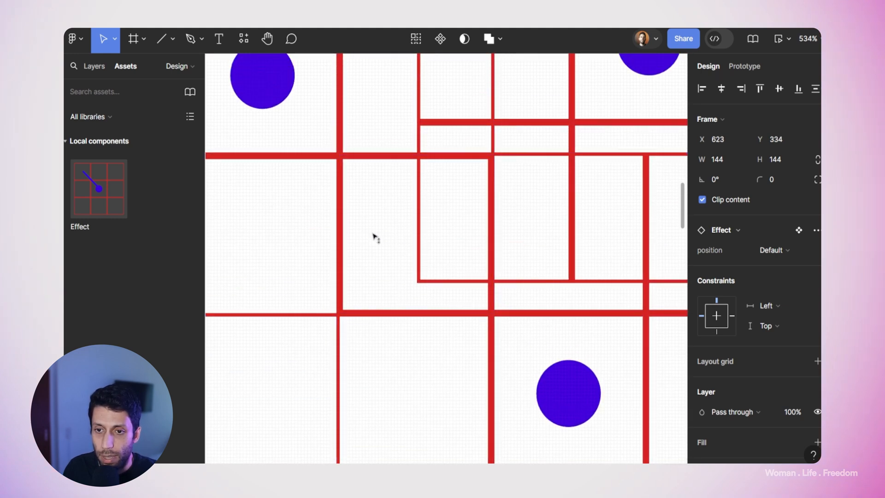
- Align the upper-right Effect instance with the other two at X 623, Y 239 so their grid blocks overlap exactly
drag(456, 171, 438, 150)
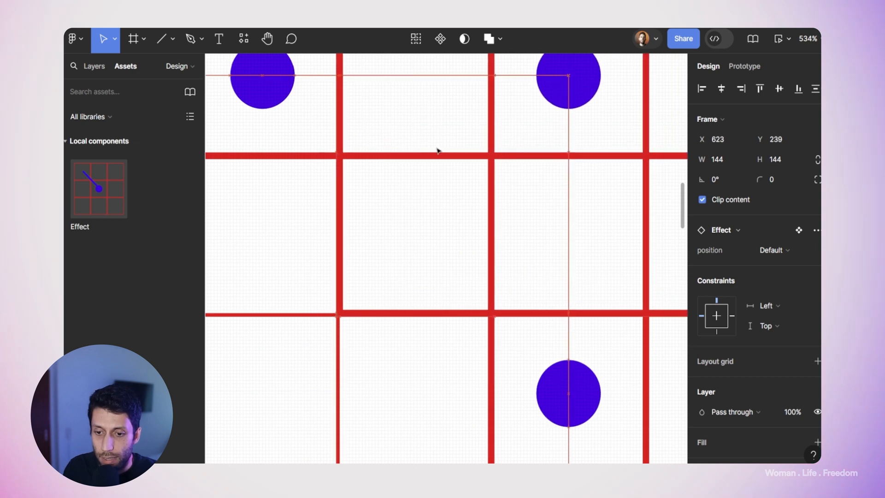
scroll(437, 168, down, 8)
click(541, 161)
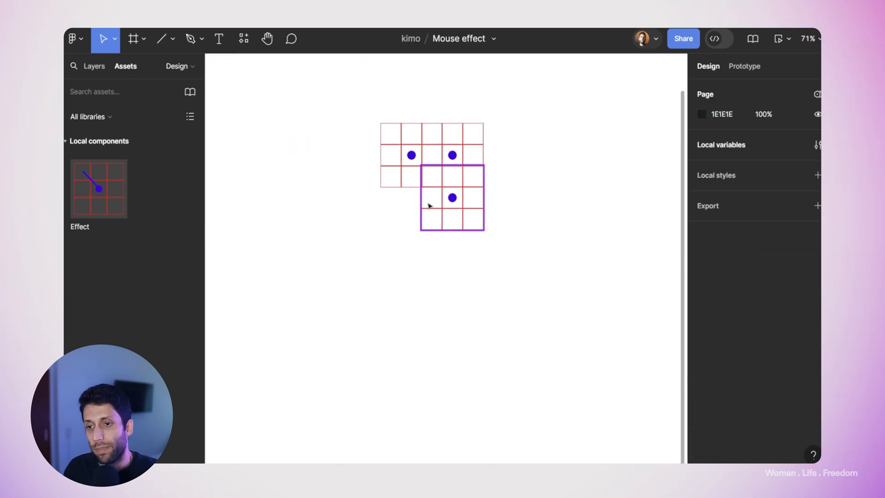
scroll(432, 178, up, 3)
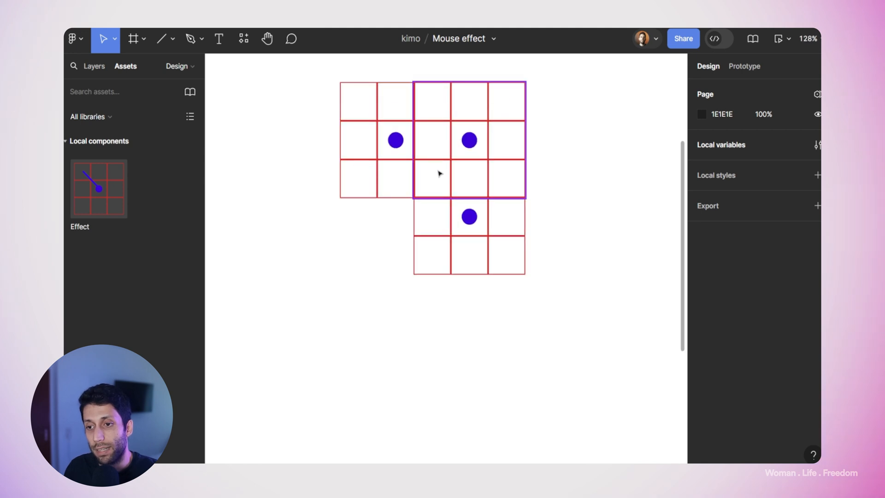
- Present the preview frame, test the mouse effect where the three instances overlap, and close the presentation
scroll(353, 280, down, 3)
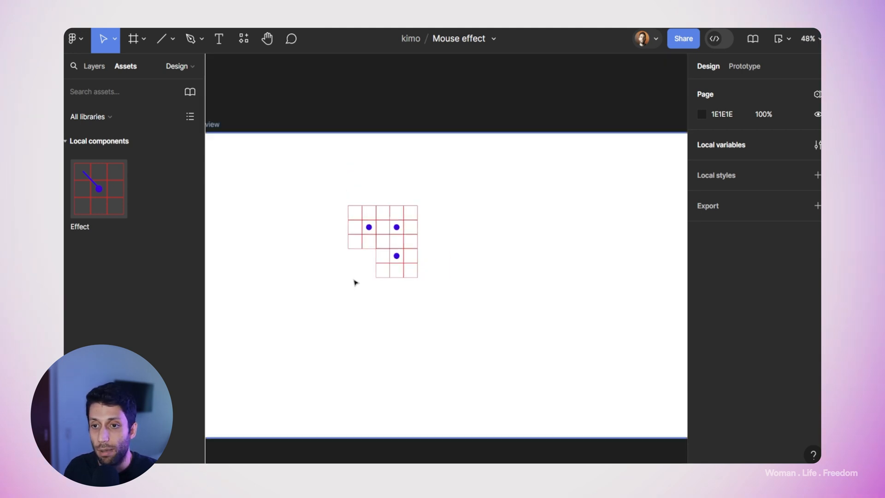
scroll(353, 281, down, 1)
click(396, 184)
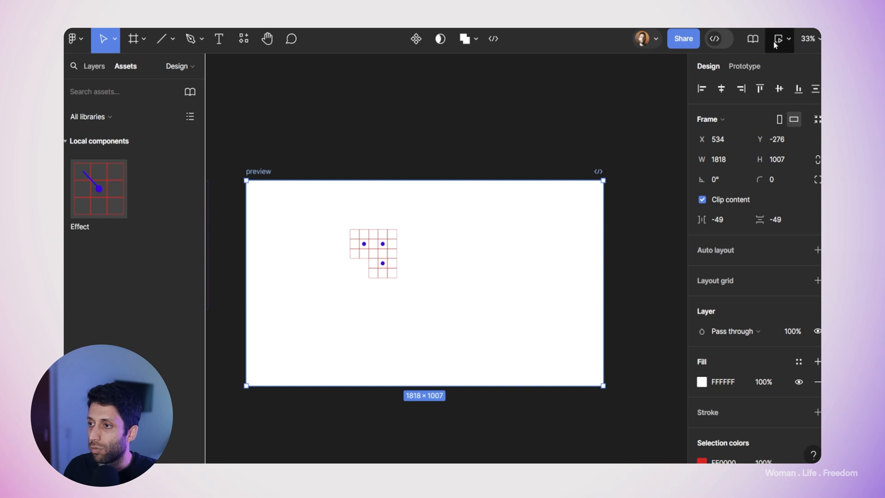
click(775, 42)
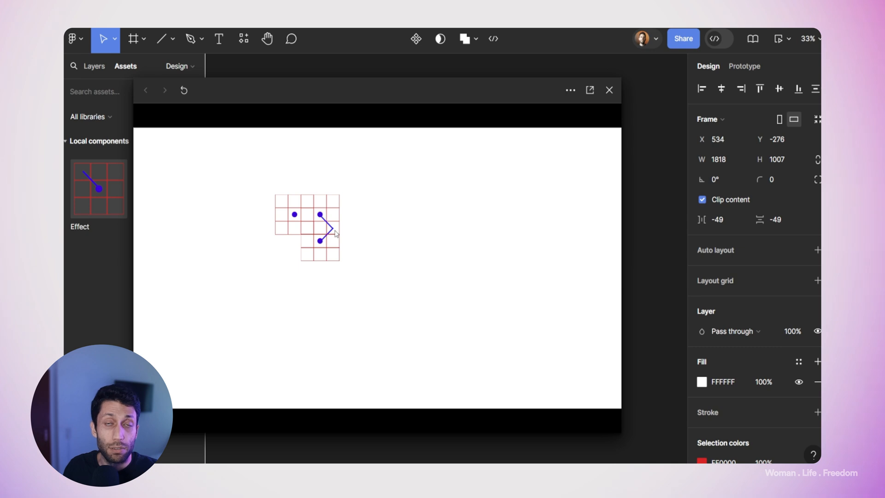
key(Escape)
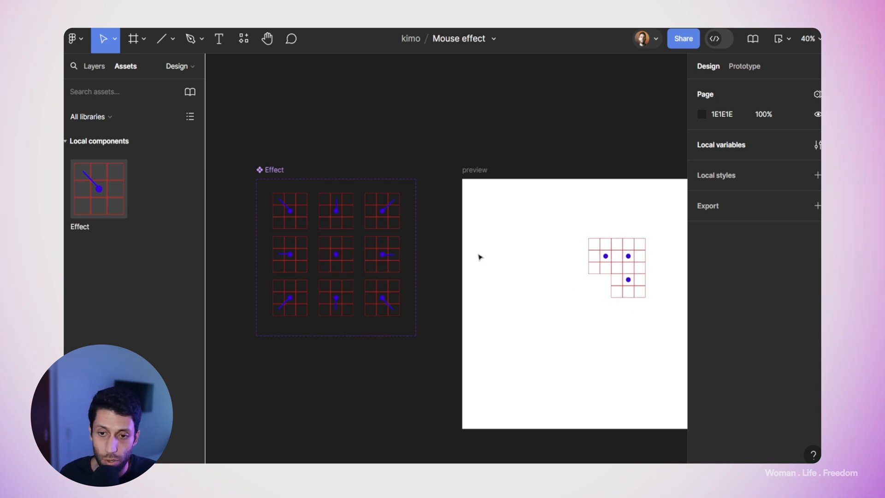
- Set the opacity of the red FF0000 selection color to 0% for the whole Effect component set
click(300, 207)
click(278, 171)
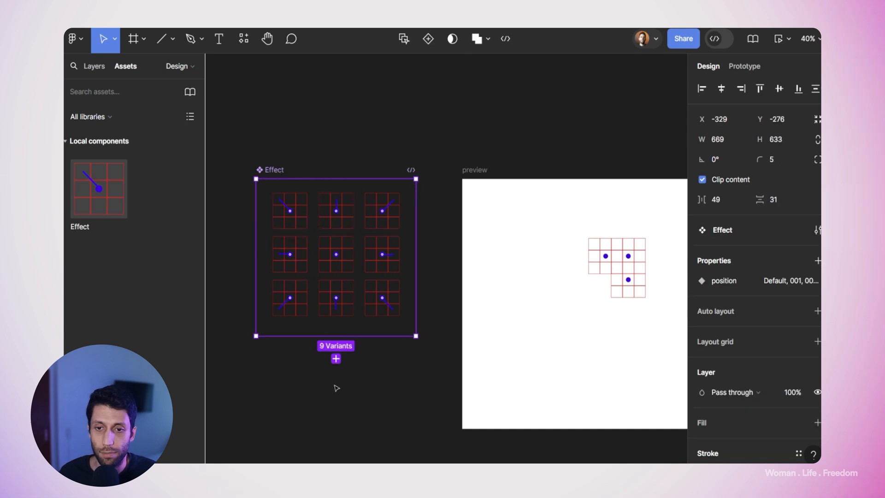
scroll(756, 422, down, 4)
scroll(756, 421, down, 2)
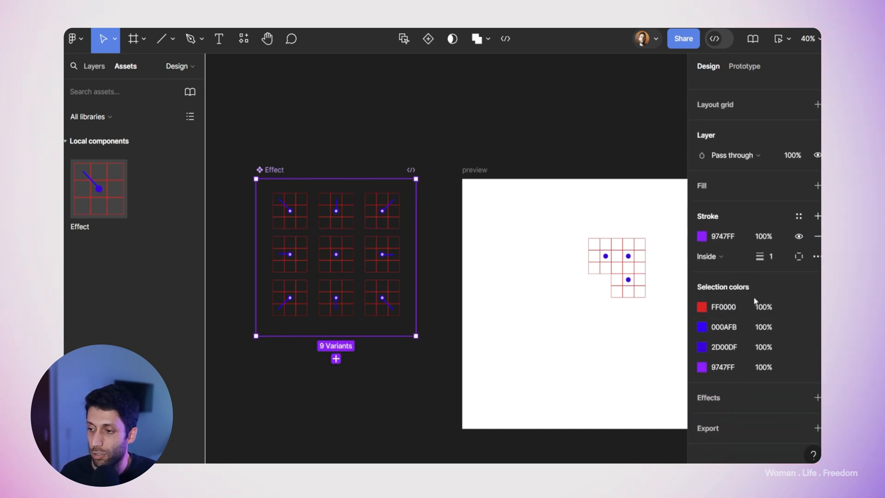
drag(750, 307, 532, 303)
click(507, 156)
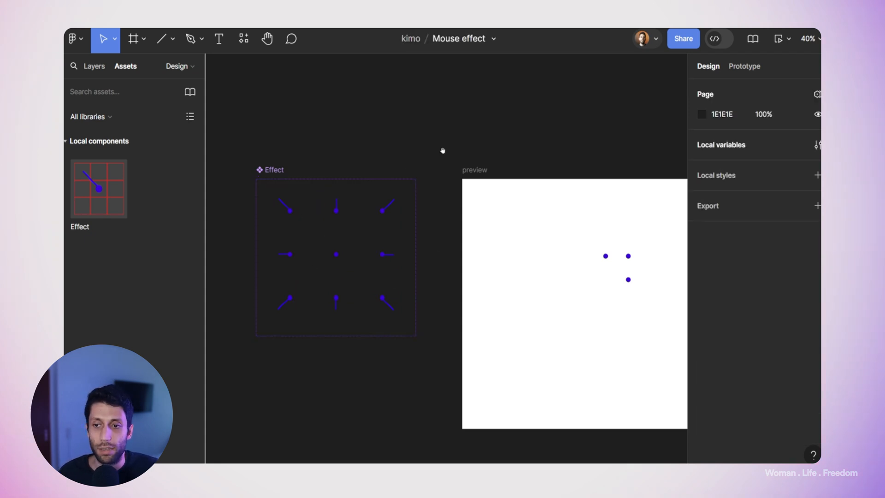
- Present the preview frame to check the effect with the red grid lines hidden, and close the presentation
drag(442, 151, 330, 133)
click(361, 153)
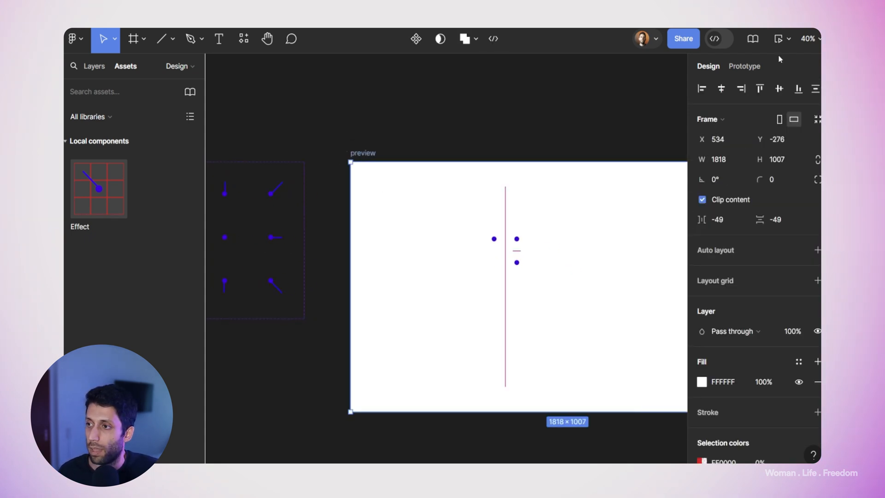
click(778, 39)
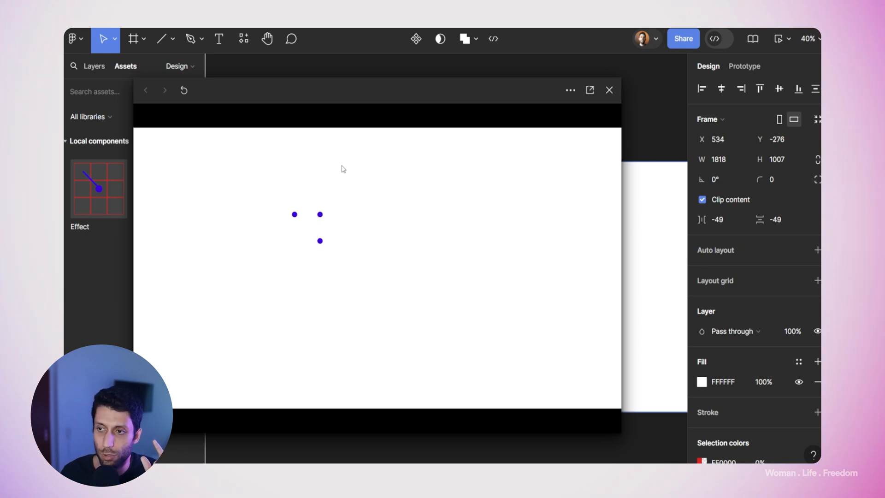
click(609, 90)
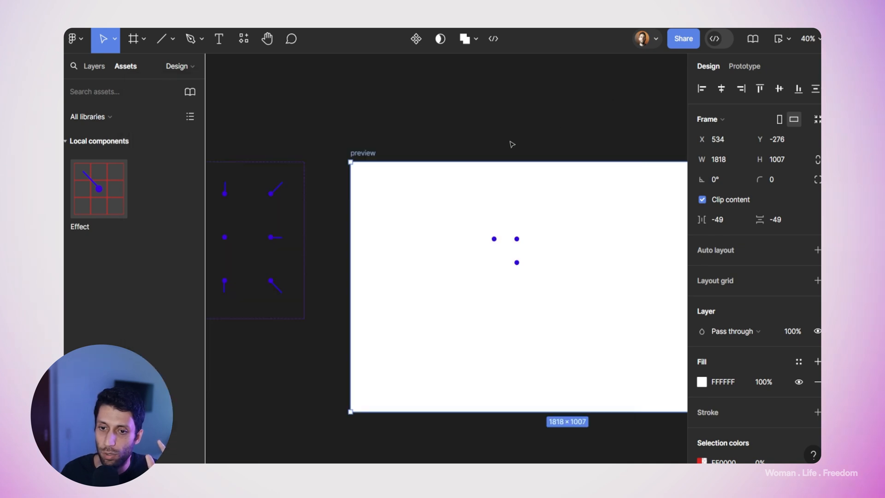
- Go back to the Effect component set and select its position 001 variant
click(328, 150)
scroll(323, 154, left, 4)
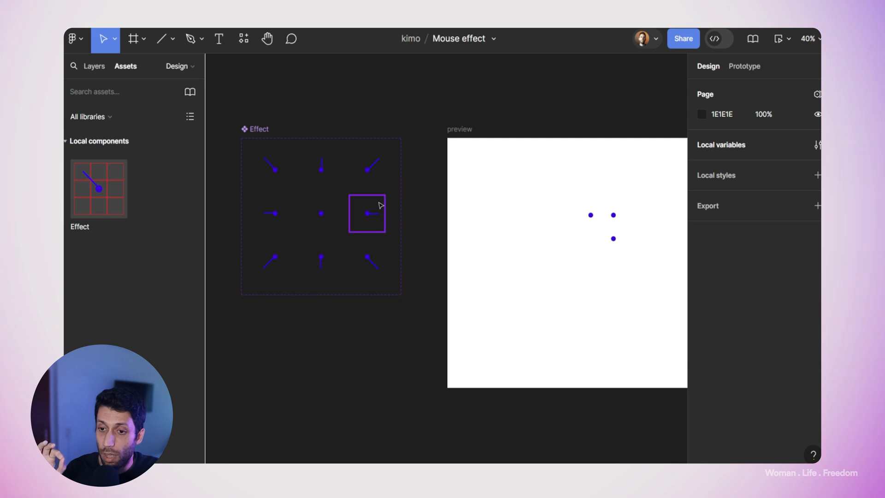
click(279, 161)
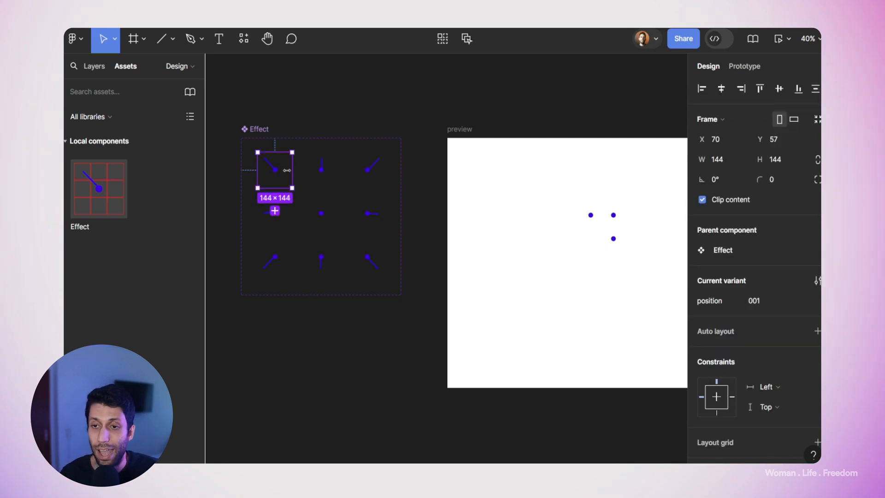
- Test the pointer-following lines on the three dots in the preview frame's presentation, close it, and reselect the position 001 variant
click(451, 134)
click(782, 41)
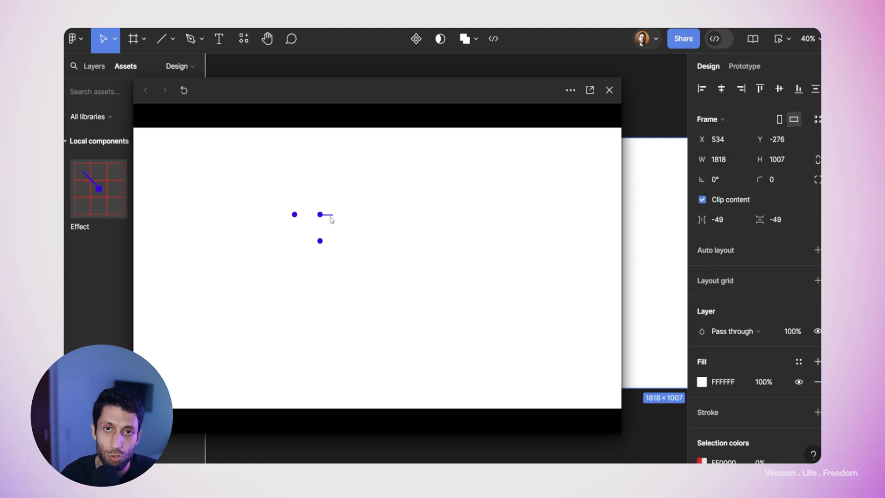
click(609, 90)
click(282, 175)
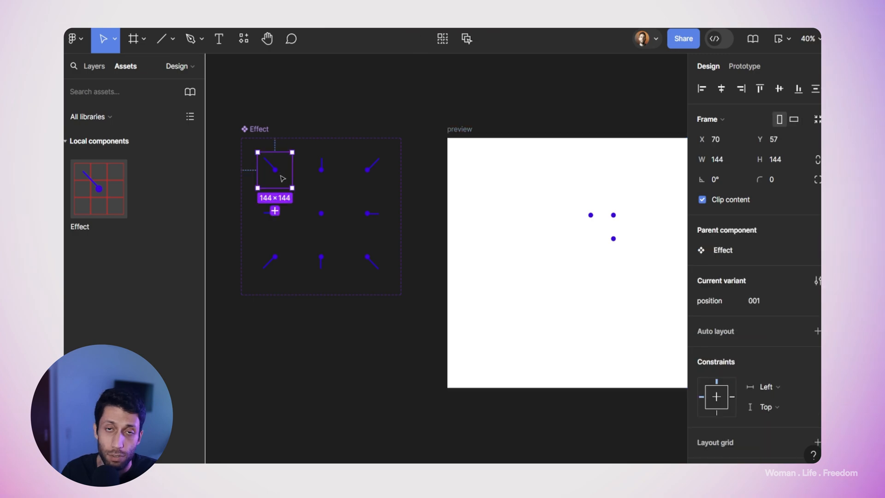